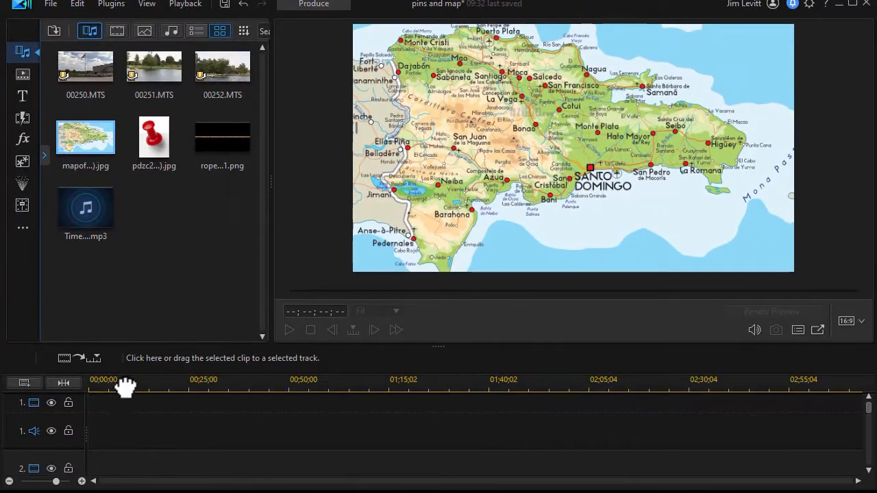
Place the map image at the start of video track 1 and set its duration to 00;01;04;00
left_click_drag(125, 387, 93, 405)
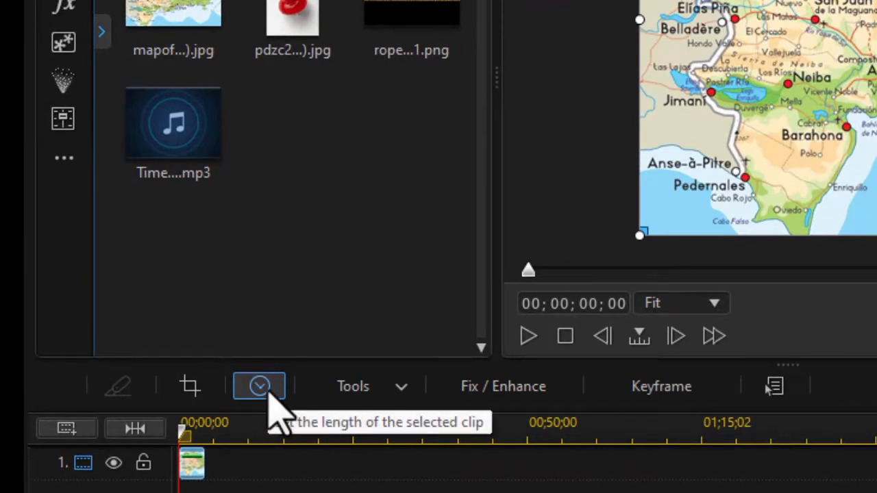
left_click(260, 388)
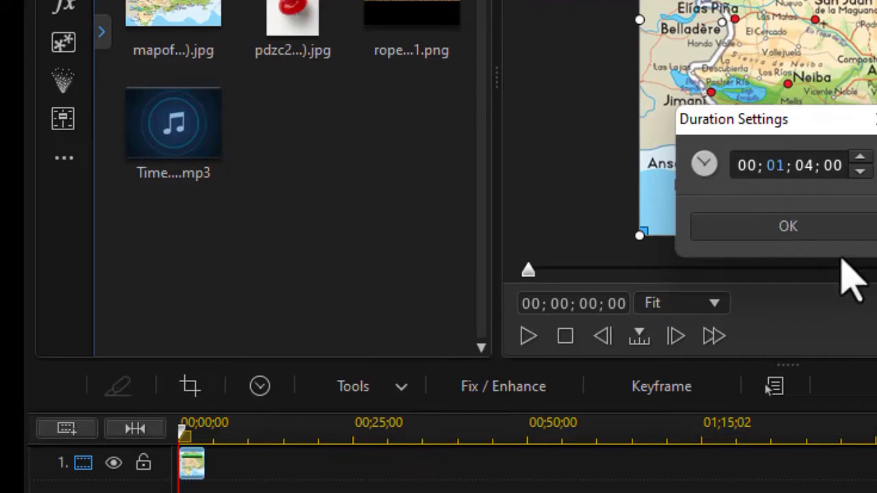
left_click(833, 229)
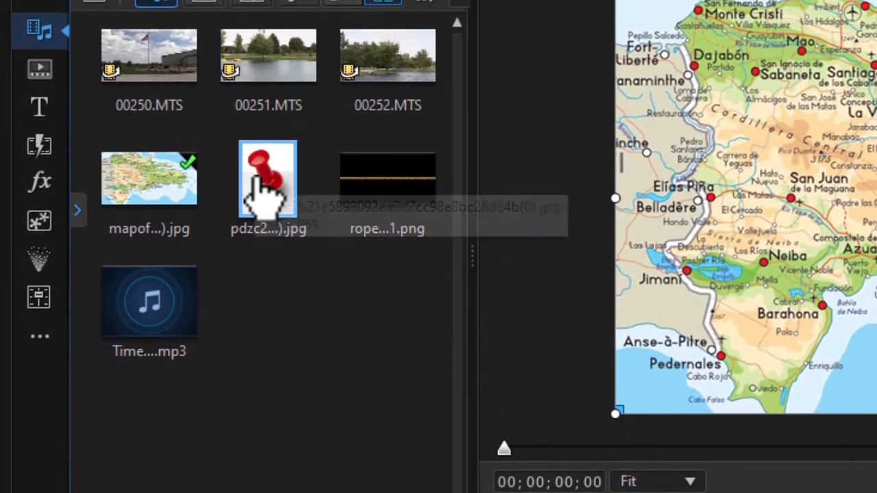
Place 00250.MTS at the start of track 2, then unlink its audio and delete the audio part
left_click_drag(146, 68, 88, 446)
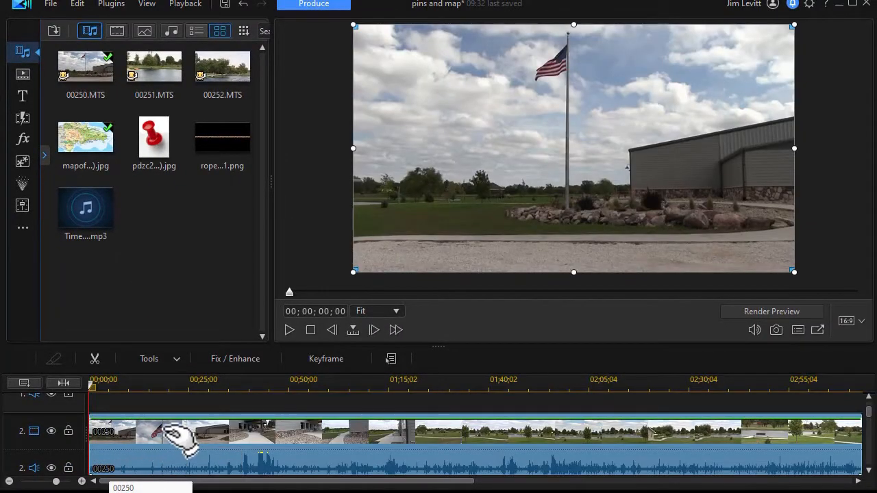
right_click(167, 433)
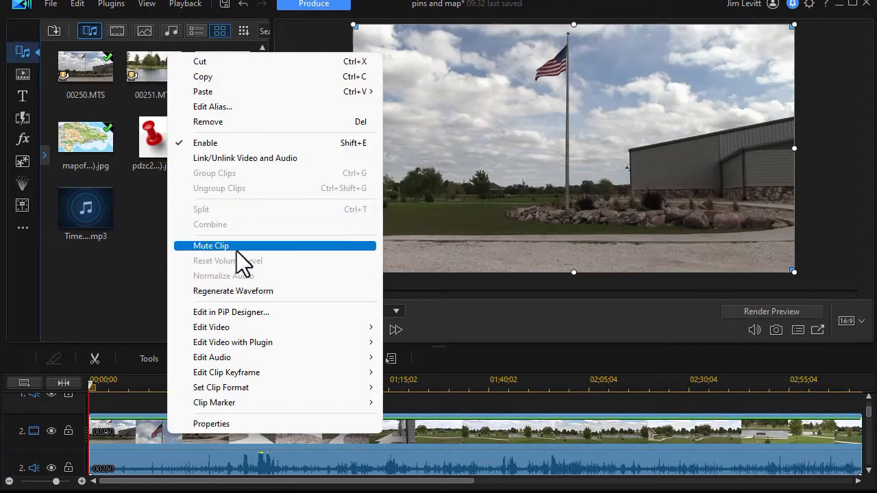
left_click(241, 158)
left_click_drag(202, 460, 214, 454)
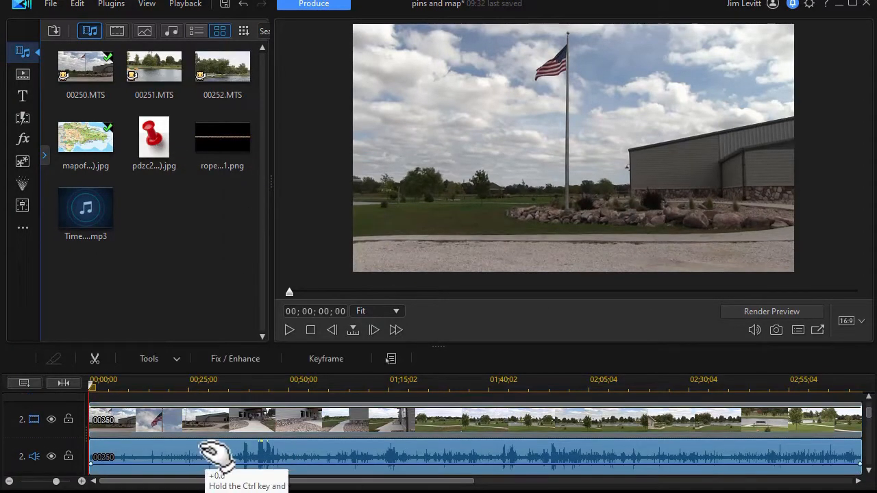
key("Delete")
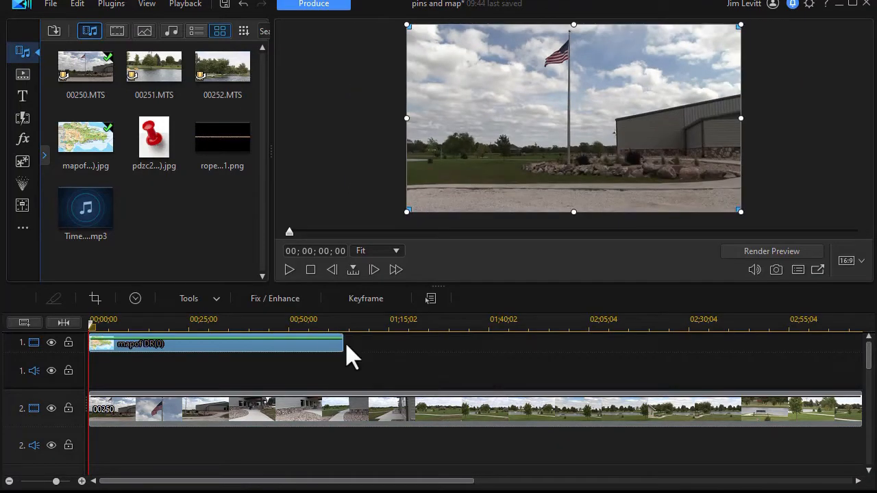
Split the 00250 clip at the end of the map image, 00;01;04;00, and delete the remainder
left_click(366, 348)
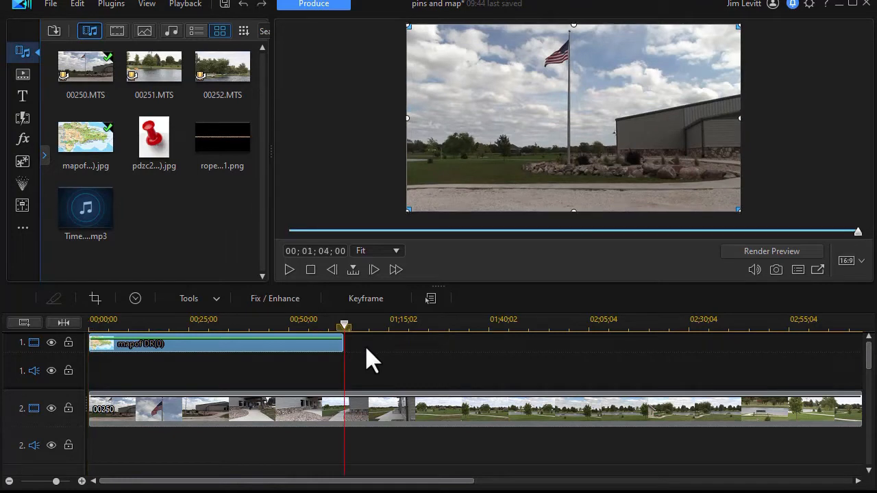
left_click(384, 402)
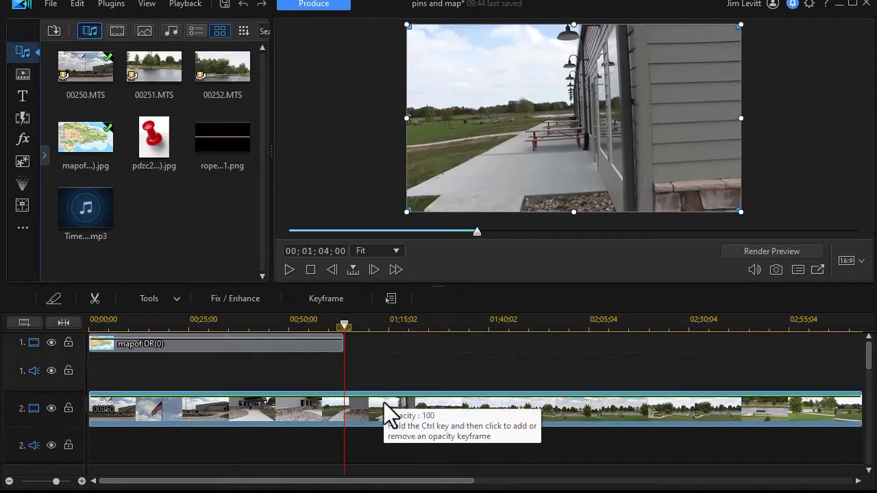
key("ctrl+t")
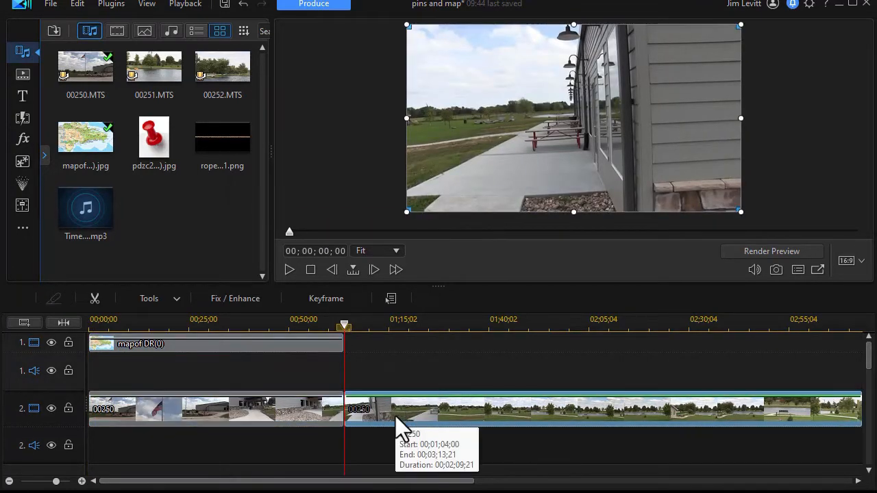
key("Delete")
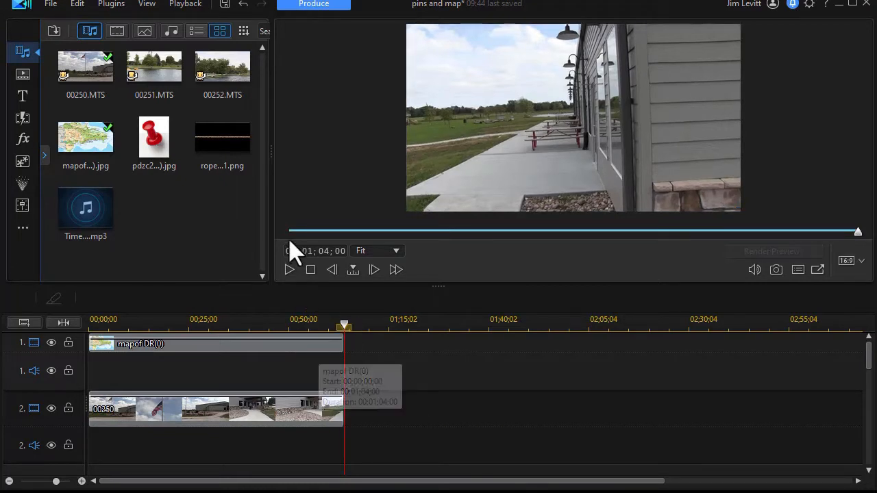
Place 00251.MTS at the start of track 3, then unlink its audio and delete the audio part
left_click_drag(147, 88, 87, 400)
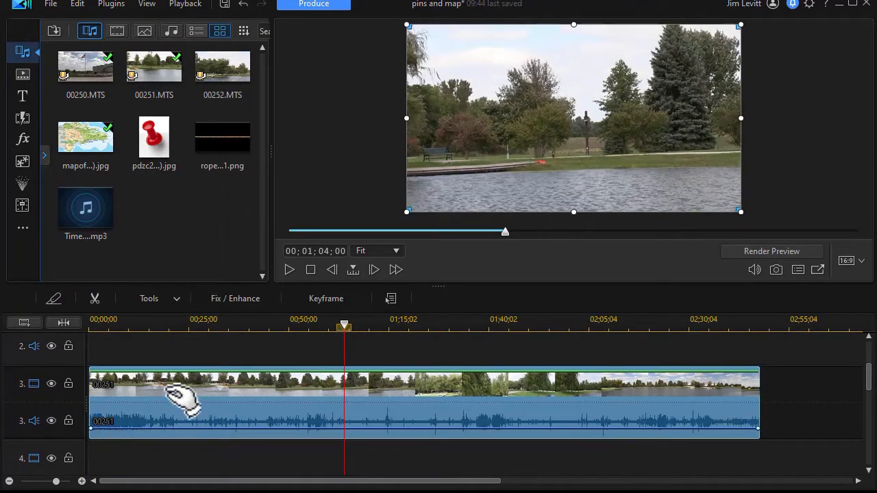
right_click(216, 393)
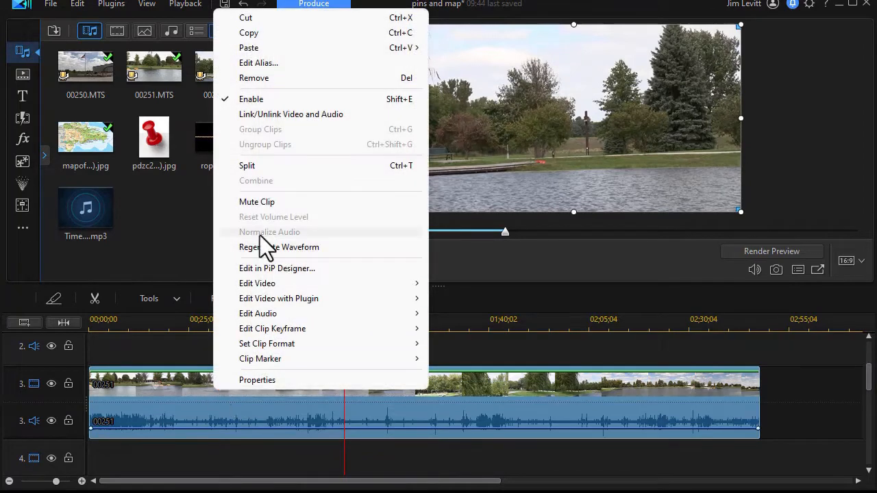
left_click(267, 115)
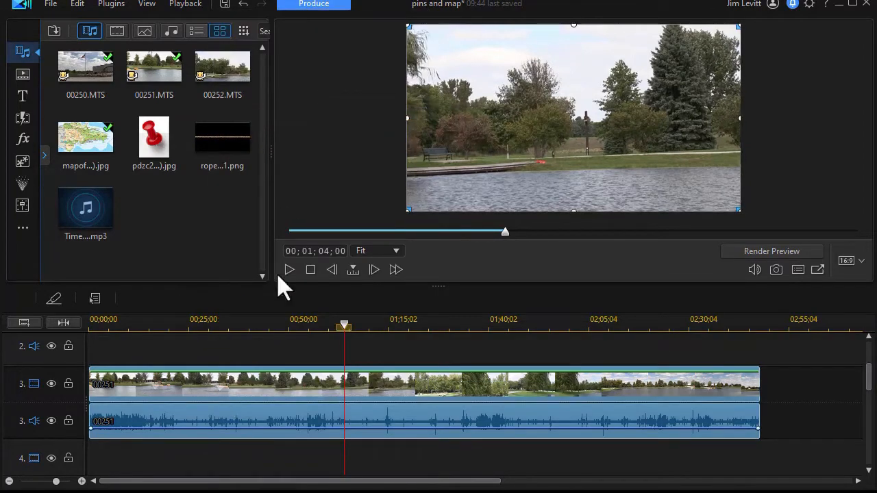
left_click(229, 414)
key("Delete")
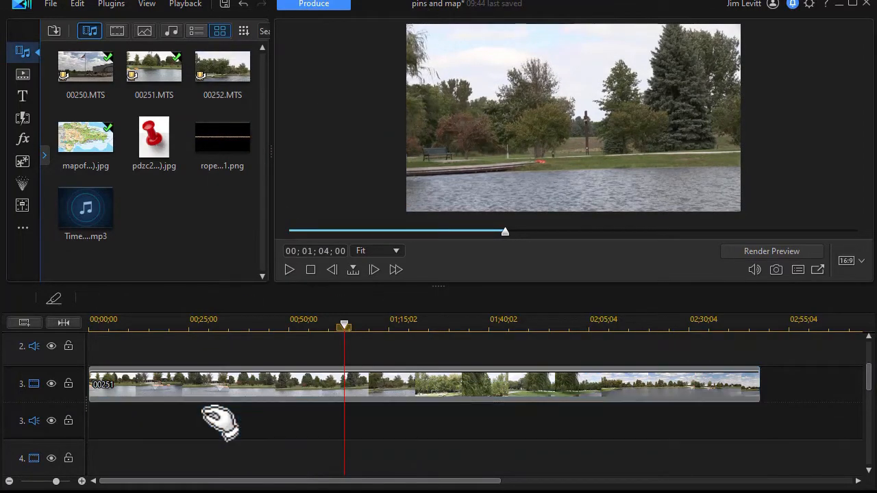
Split the 00251 clip at 00;01;04;00 and delete the part after the cut
key("ctrl+t")
left_click(440, 384)
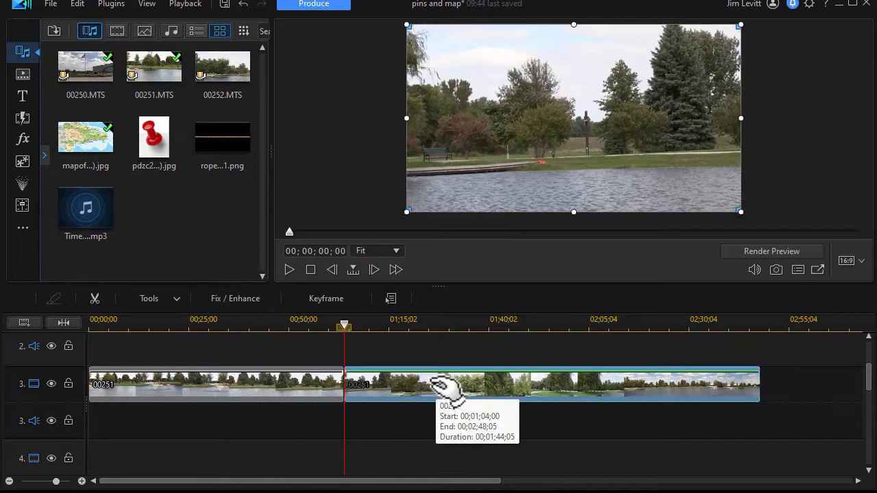
key("Delete")
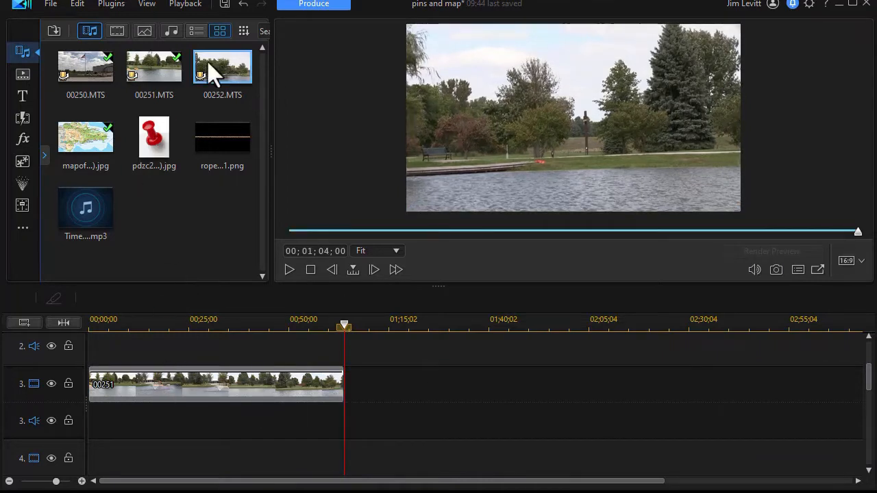
Place 00252.MTS at the start of video track 4
left_click_drag(221, 89, 157, 455)
Move the 00250 overlay to about X 0.692, Y 0.393 in the PiP Designer and apply the change
left_click_drag(867, 402, 856, 357)
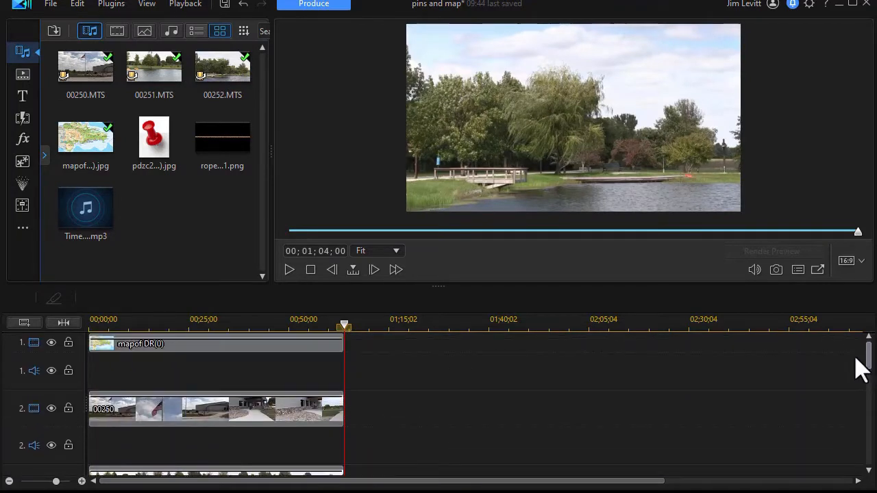
left_click(215, 406)
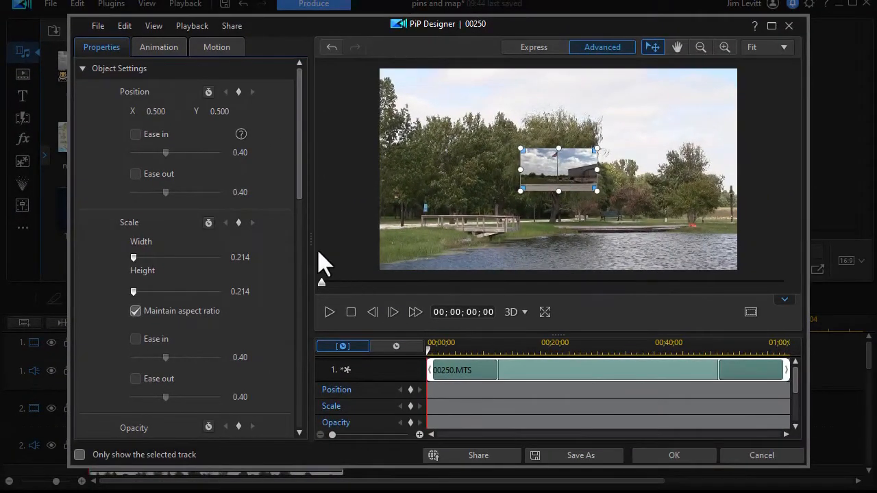
left_click_drag(556, 169, 627, 148)
mouse_move(300, 175)
left_mouse_down()
mouse_move(299, 195)
mouse_move(300, 177)
left_mouse_up()
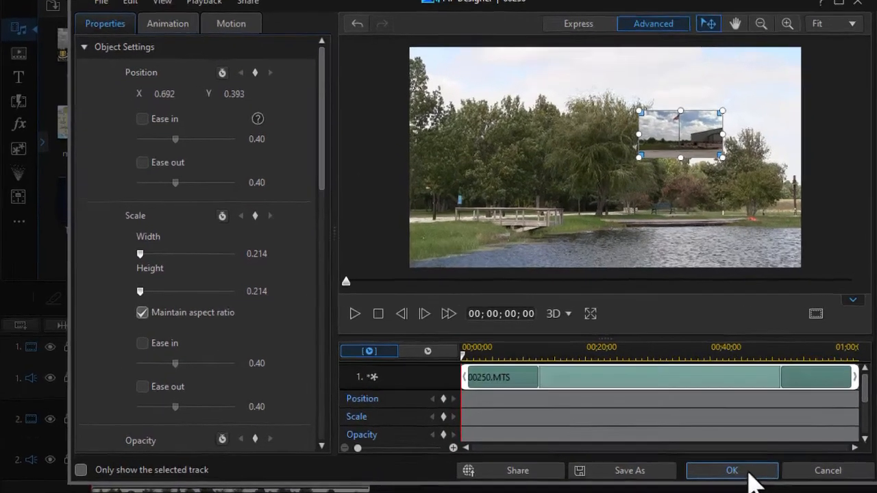
left_click(685, 455)
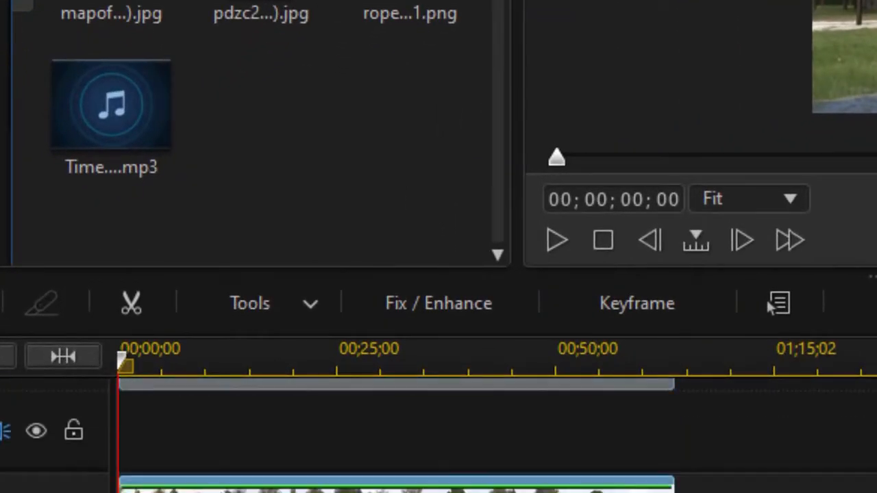
Scale the 00251 clip to a width of 0.214 in the PiP Designer, keeping the aspect ratio
left_click(771, 306)
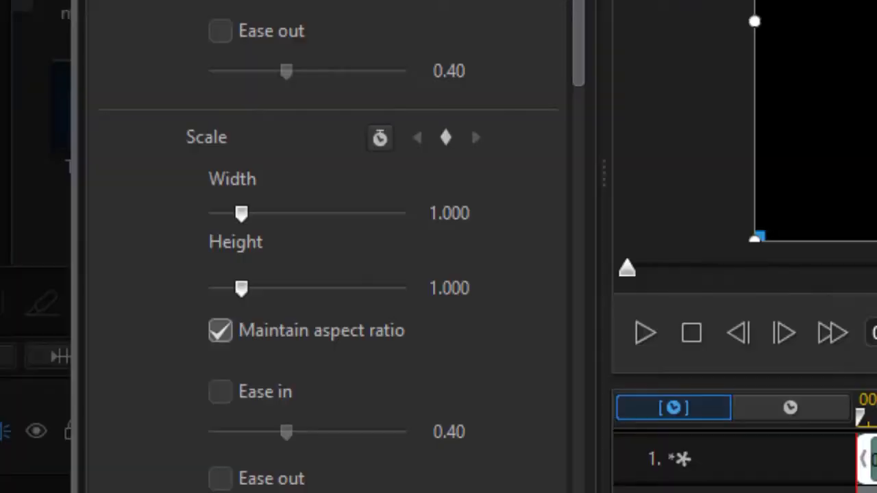
left_click_drag(435, 218, 568, 274)
type("0.")
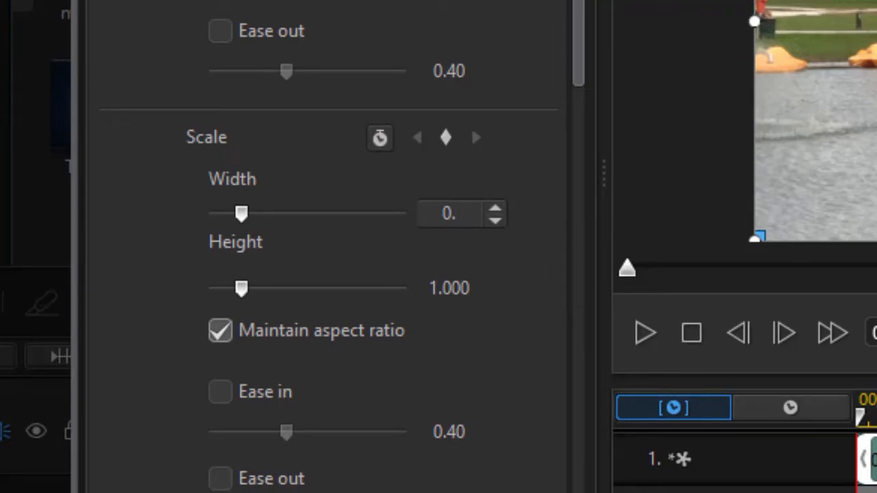
type("214")
key("Return")
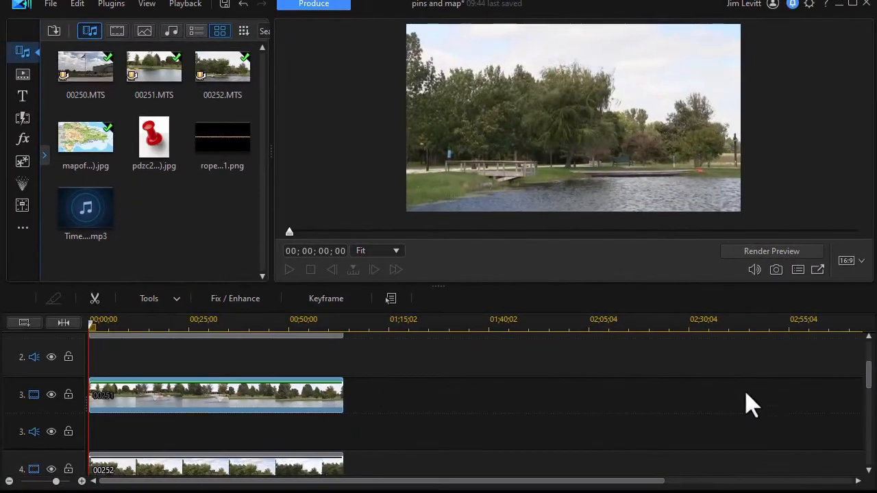
Arrange the overlays on the map: 00252 over the northwest, 00251 over the southwest, and 00250 shifted slightly southeast over the eastern end
left_click_drag(867, 381, 867, 408)
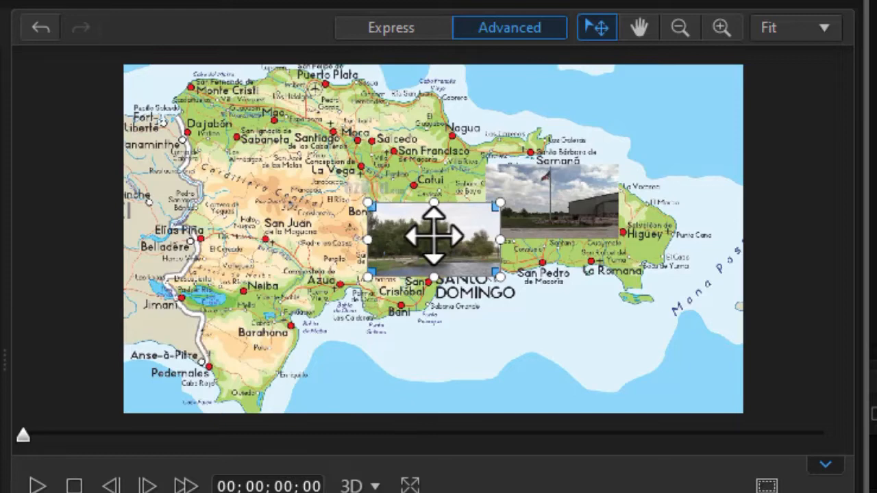
left_click_drag(434, 235, 212, 146)
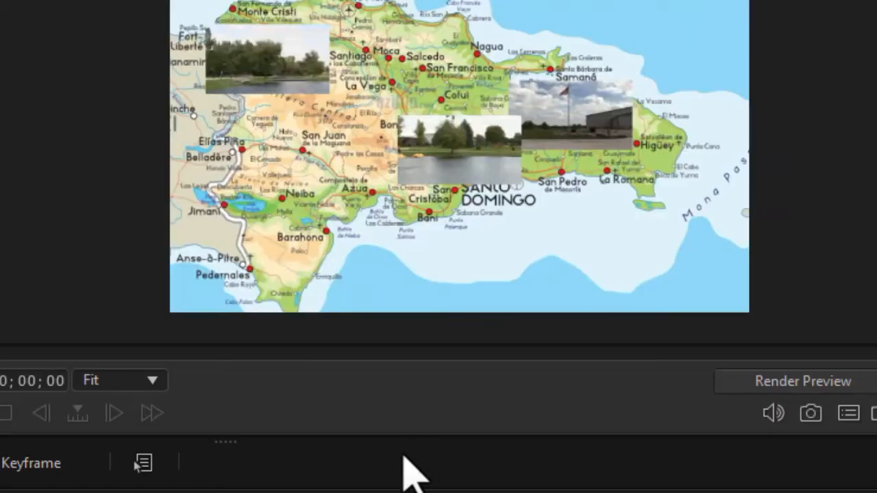
left_click_drag(461, 163, 272, 207)
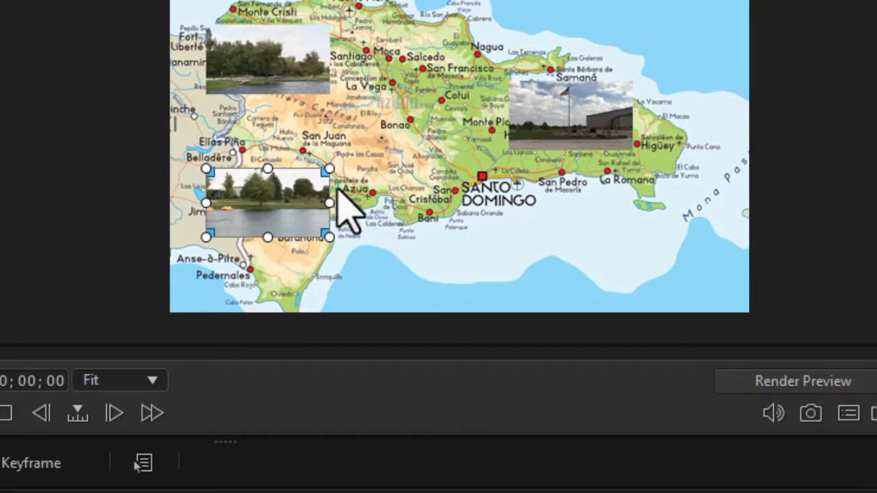
left_click(562, 110)
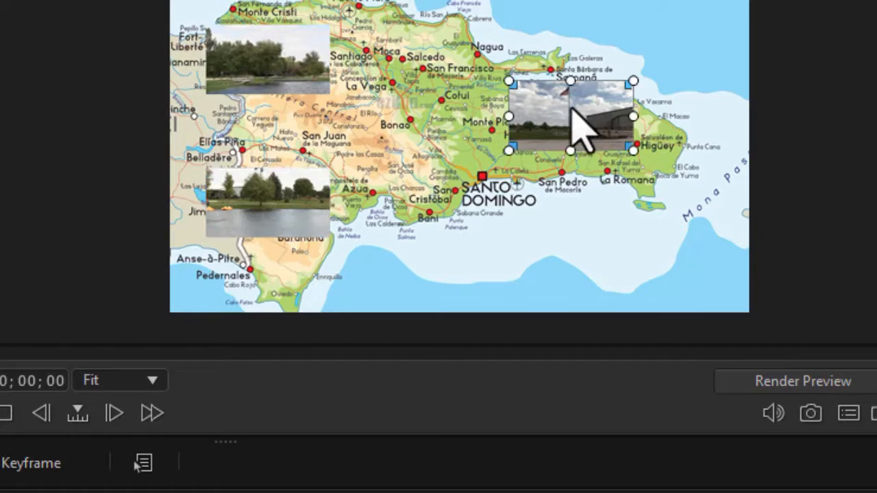
left_click_drag(567, 102, 591, 127)
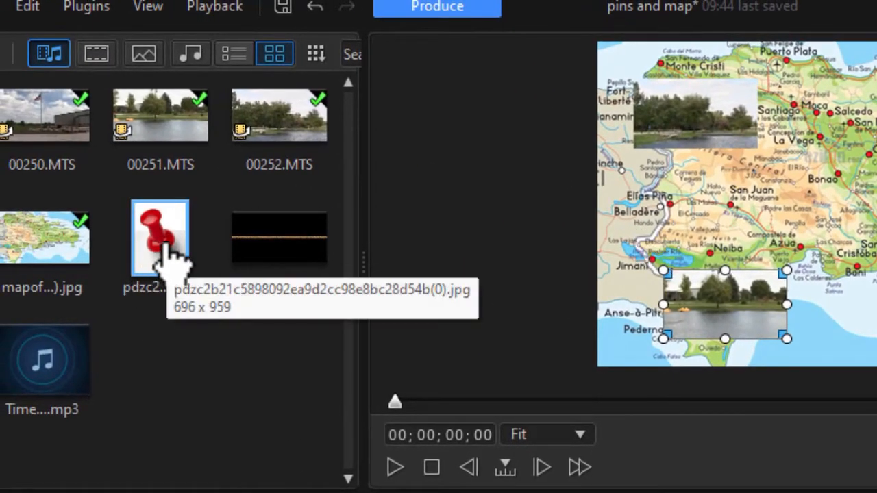
Place the red pushpin image at the start of track 5 and extend it to the end of the 00252 clip
left_click(163, 255)
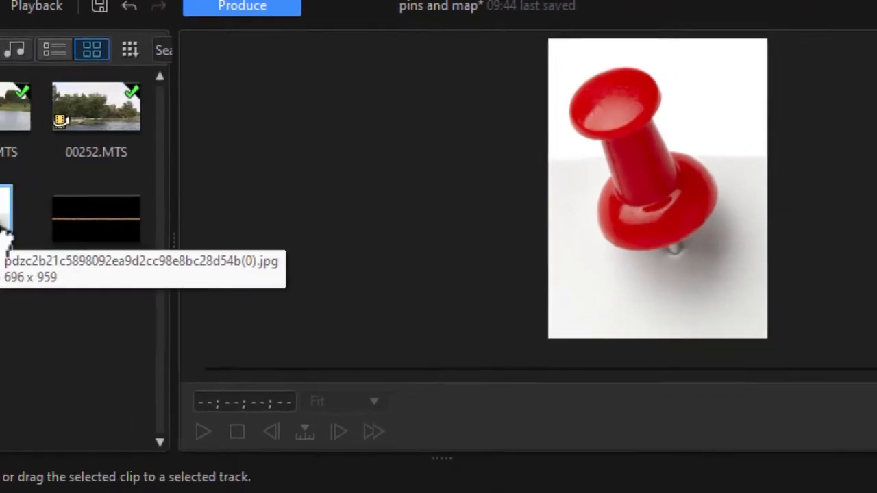
left_click_drag(6, 237, 0, 492)
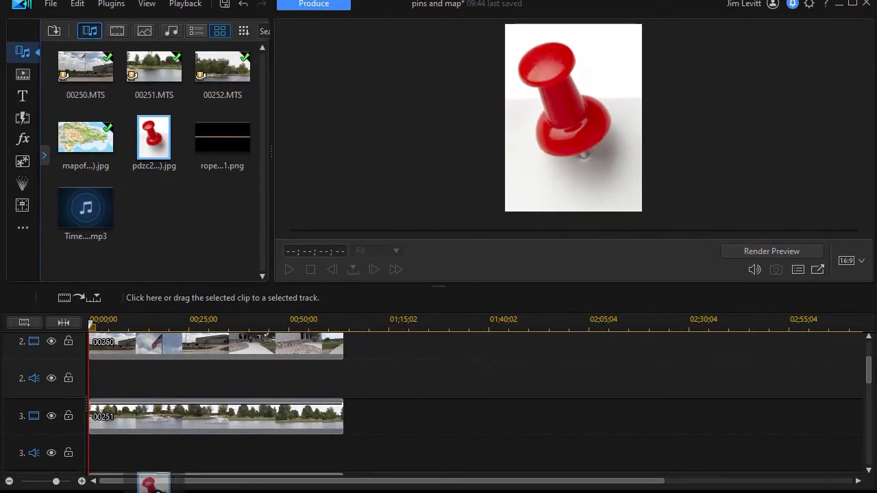
left_click_drag(197, 491, 361, 482)
left_click_drag(434, 456, 82, 452)
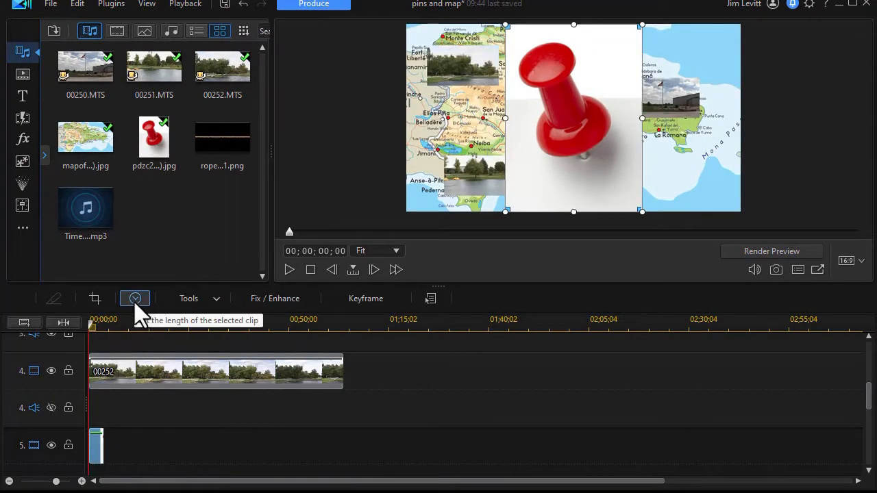
left_click_drag(104, 444, 346, 445)
Enable Chroma Key for the pushpin image in the PiP Designer, sample its white background, and set the color range to 60
left_click(198, 431)
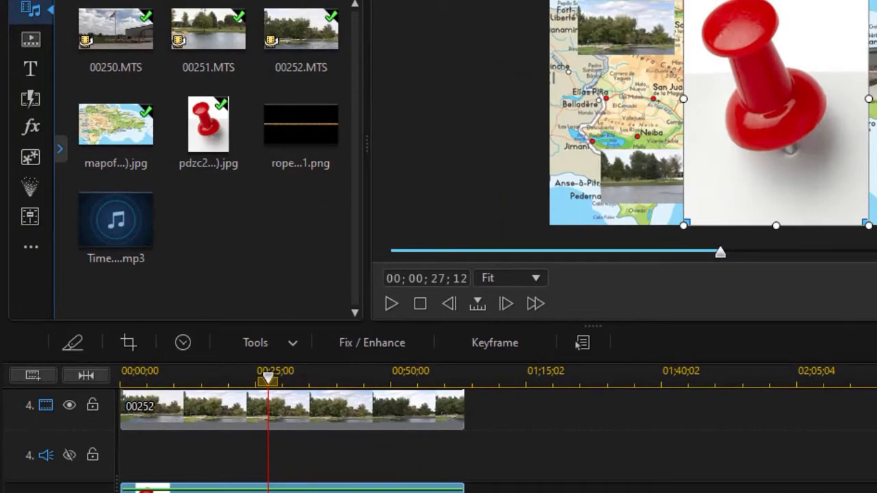
left_click(580, 343)
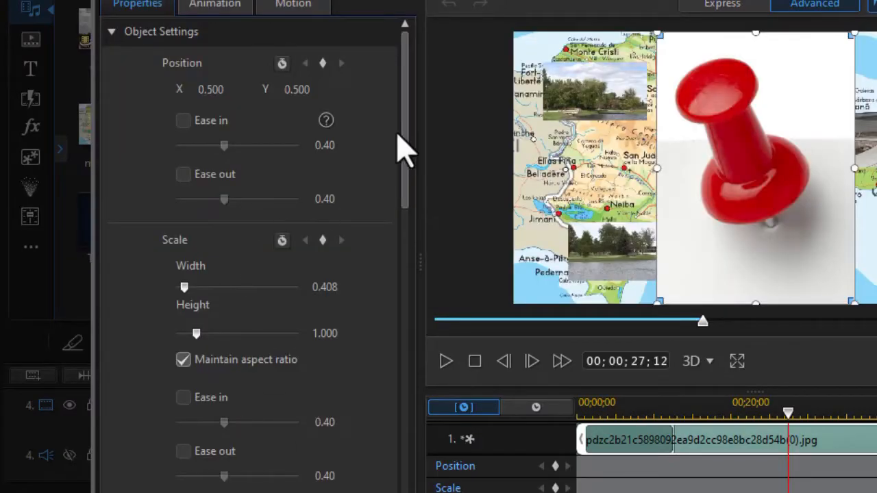
left_click_drag(410, 165, 404, 372)
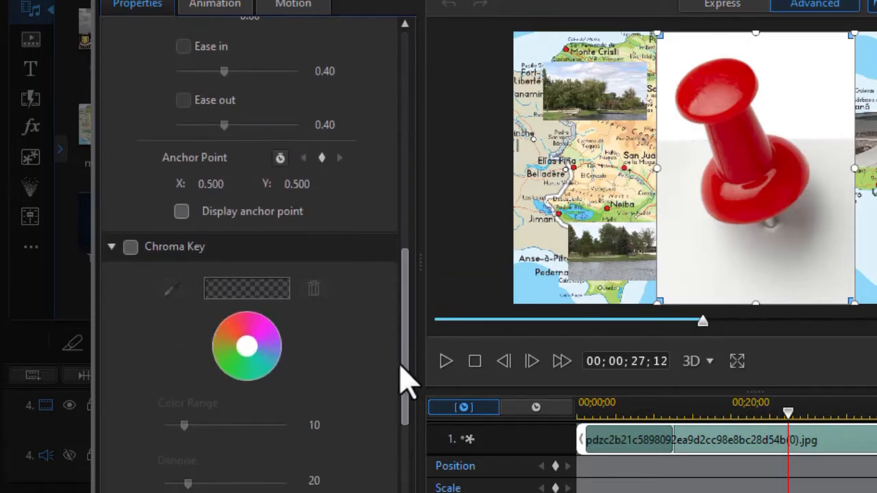
left_click(131, 249)
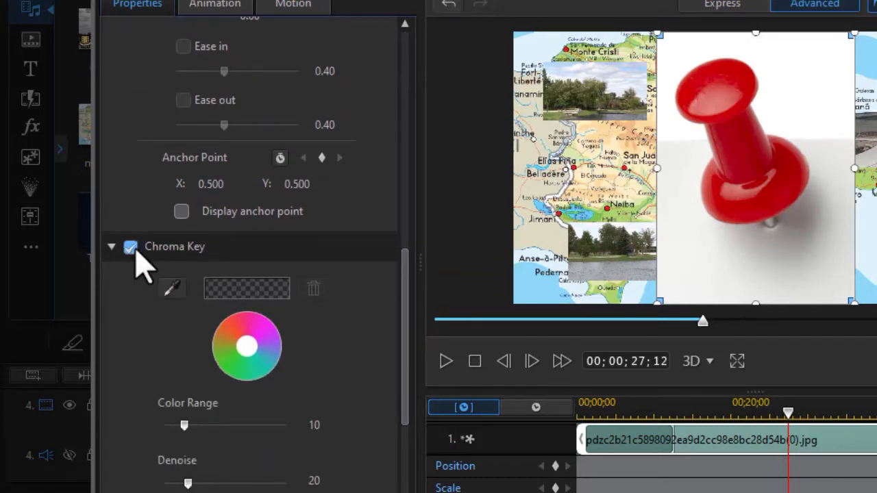
left_click(173, 288)
left_click(802, 92)
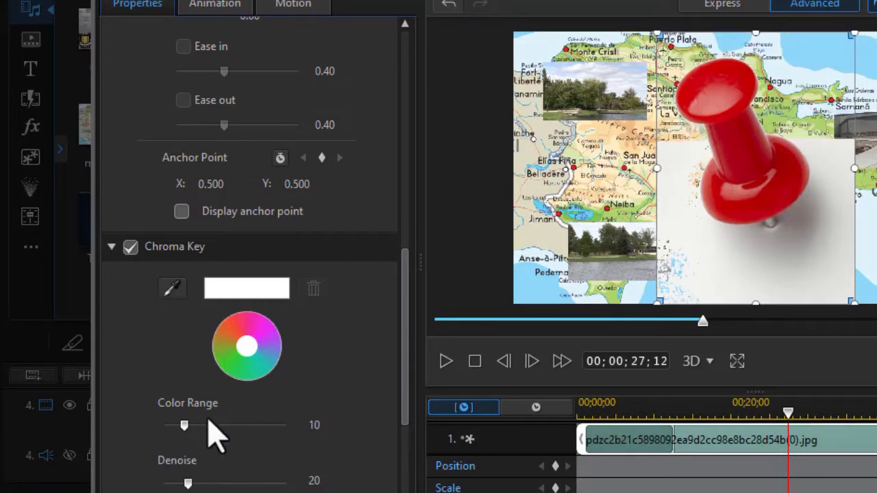
left_click_drag(188, 423, 308, 433)
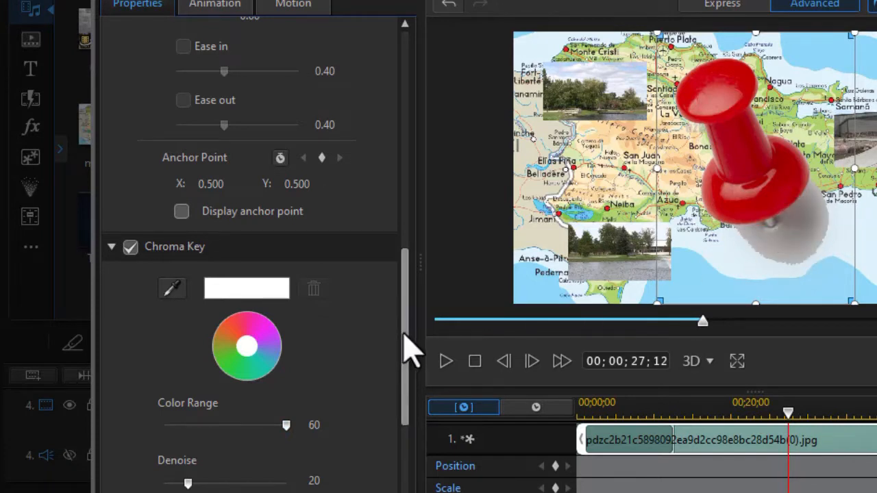
Add a second chroma key to the pushpin, sample the grey shadow beside the pin to key it out, and apply the change
left_click_drag(407, 349, 402, 398)
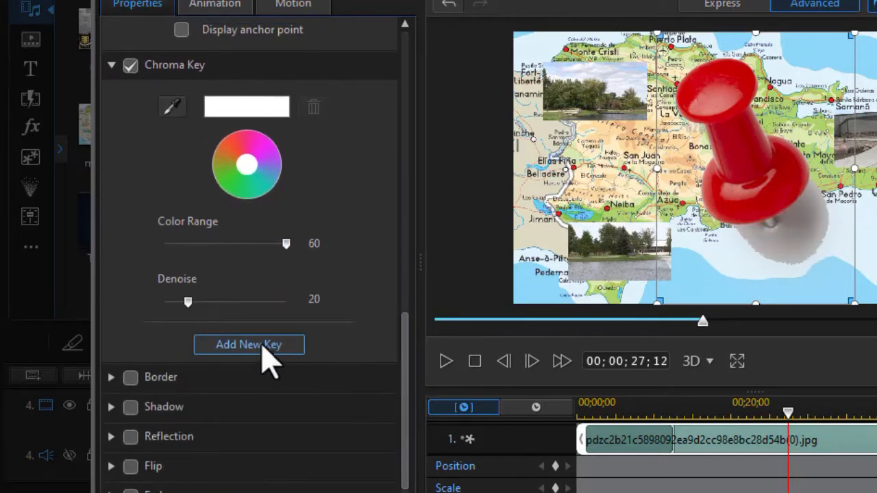
left_click(248, 345)
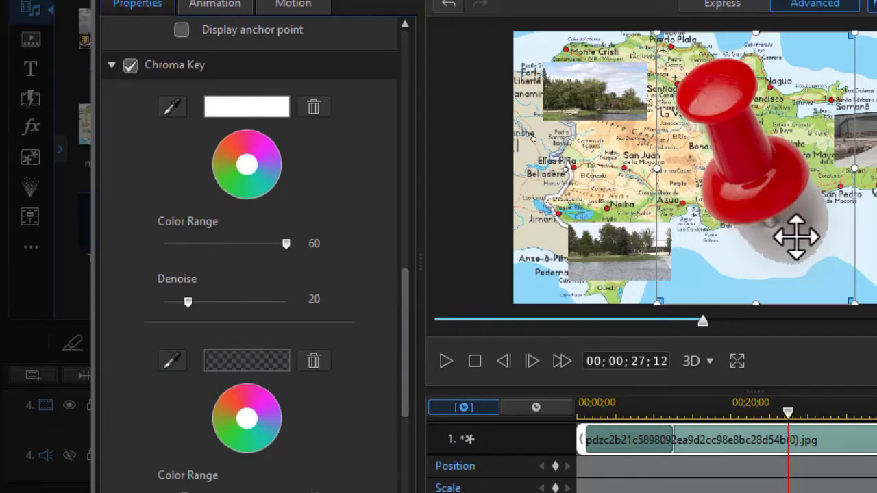
left_click(172, 361)
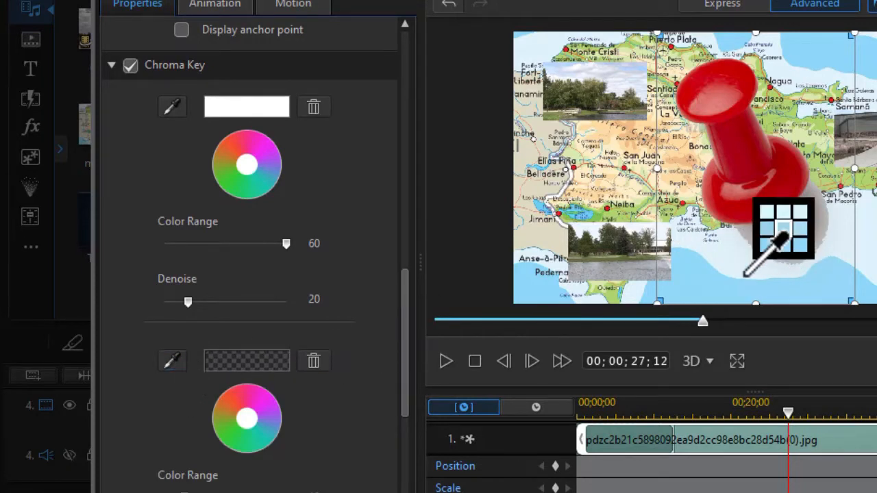
left_click(806, 252)
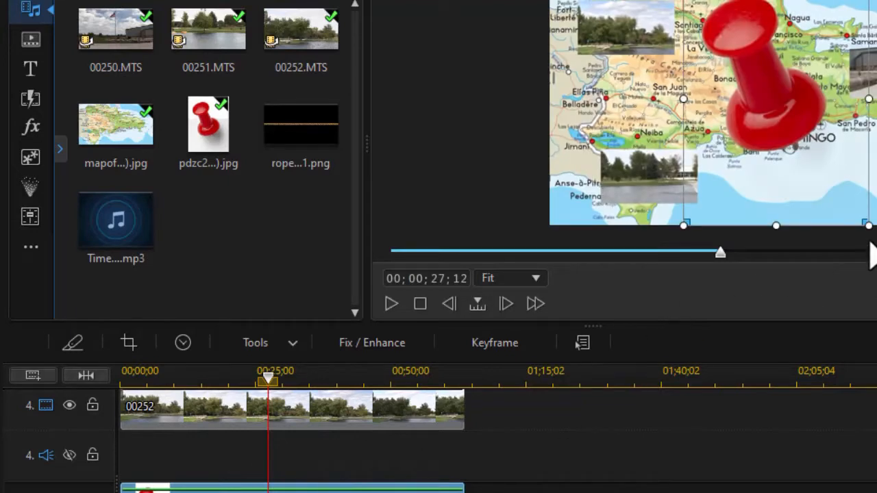
Shrink the pushpin to a small marker and place it over the northwest corner of the 00250 overlay
left_click_drag(863, 219, 774, 137)
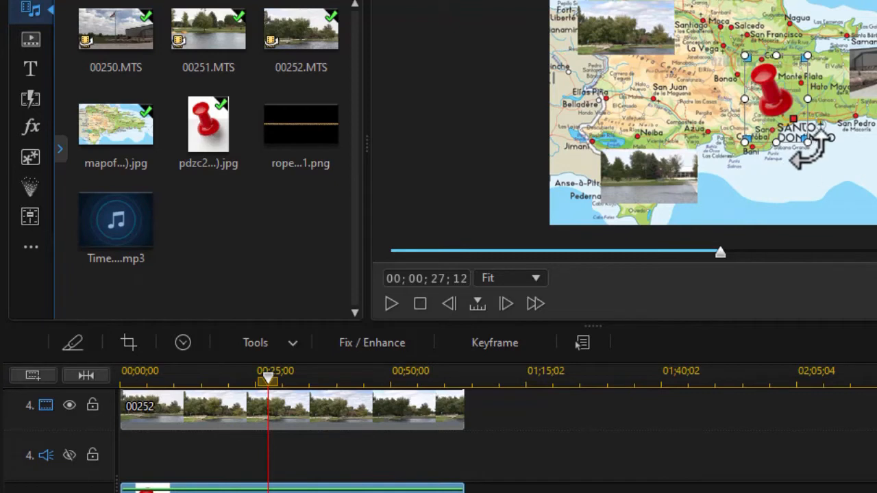
left_click_drag(809, 143, 789, 129)
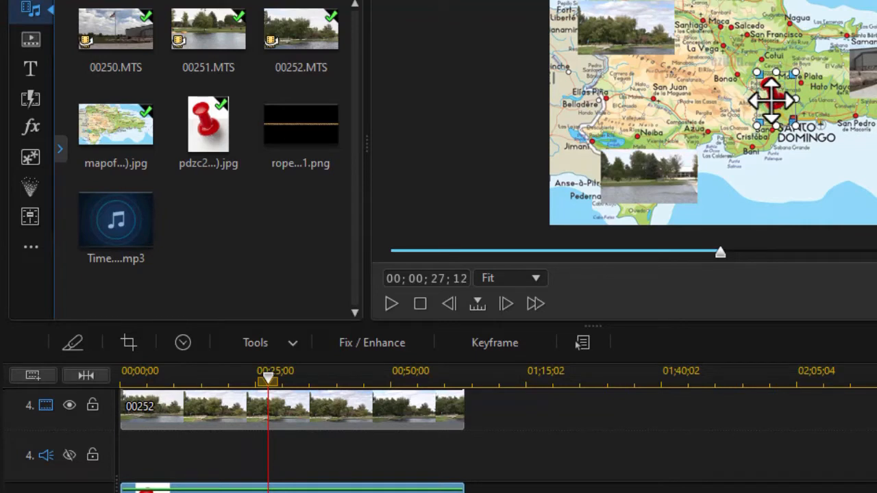
left_click(856, 55)
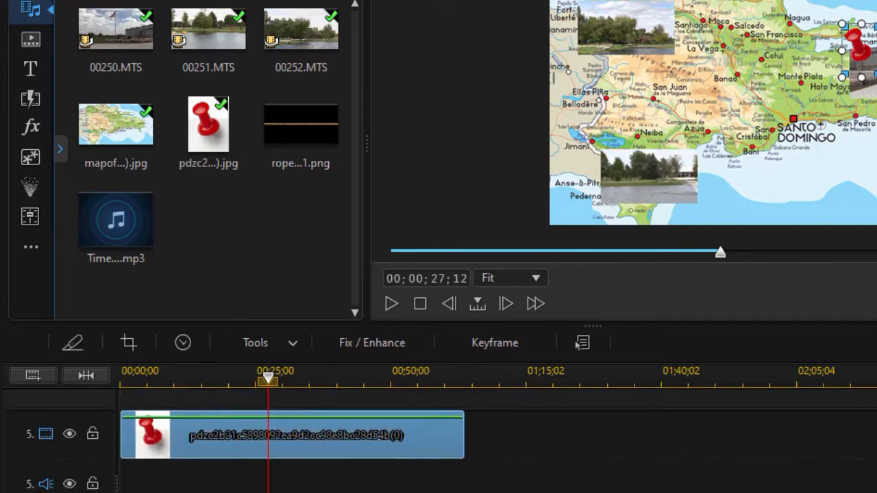
Copy the pushpin clip to tracks 6 and 7, aligning both copies with the start of the timeline
key("Escape")
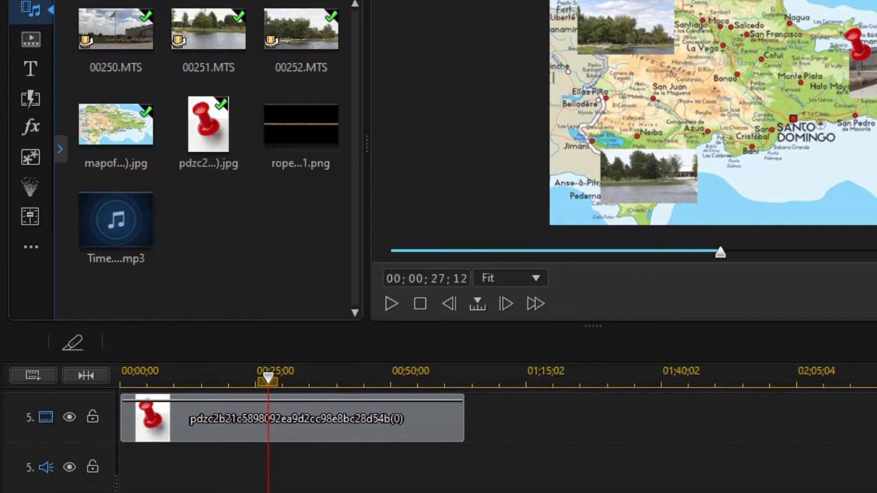
left_click(860, 49)
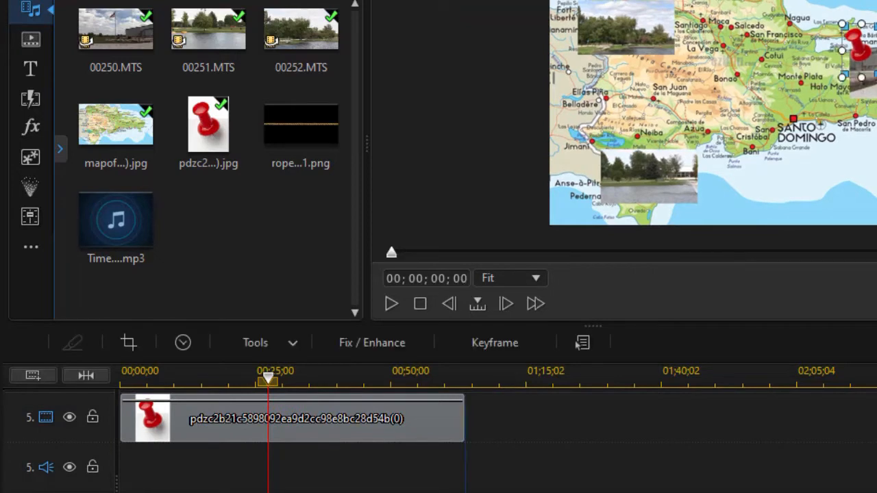
scroll(494, 441, "down", 3)
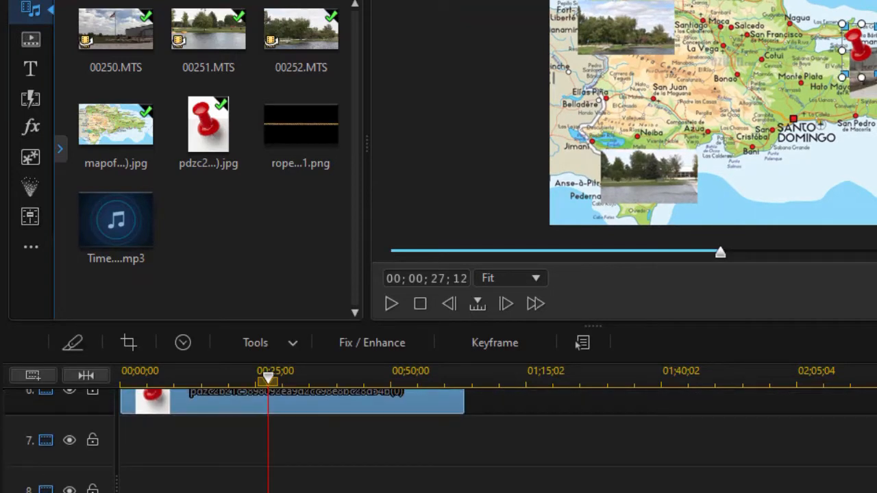
left_click(157, 441)
key("ctrl+v")
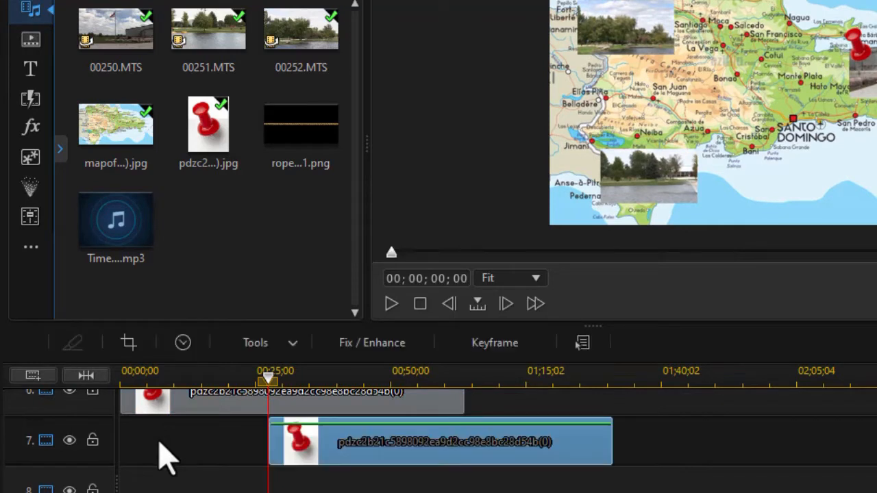
left_click_drag(391, 411, 137, 463)
Move one pushpin copy to the northwest corner of the 00251 overlay and the other to the northwest corner of the 00252 overlay
left_click_drag(855, 48, 604, 143)
left_click_drag(856, 49, 581, 0)
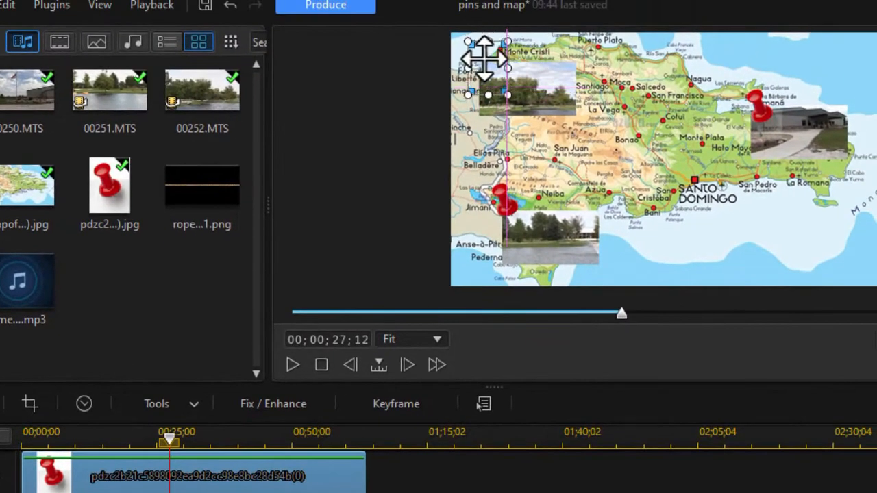
left_click_drag(484, 59, 481, 57)
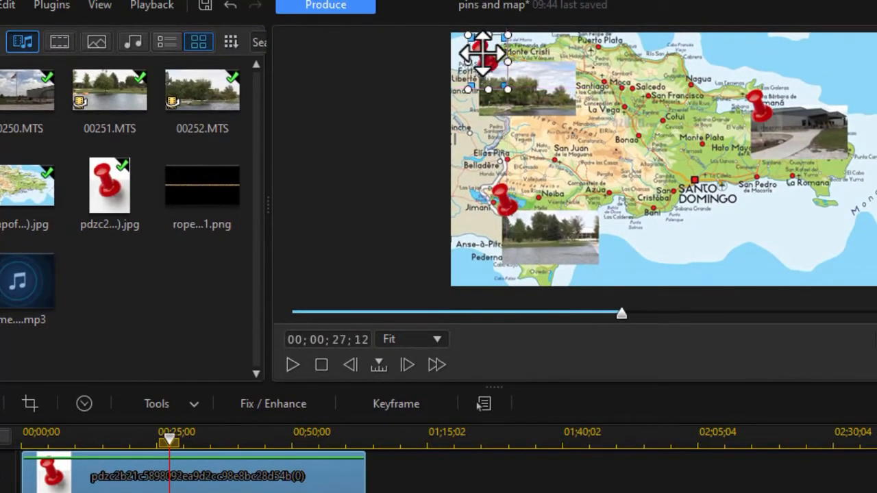
left_click(656, 209)
Enlarge the preview area and place the rope image on track 10 from the start to 00;00;48;04
left_click_drag(548, 387, 548, 466)
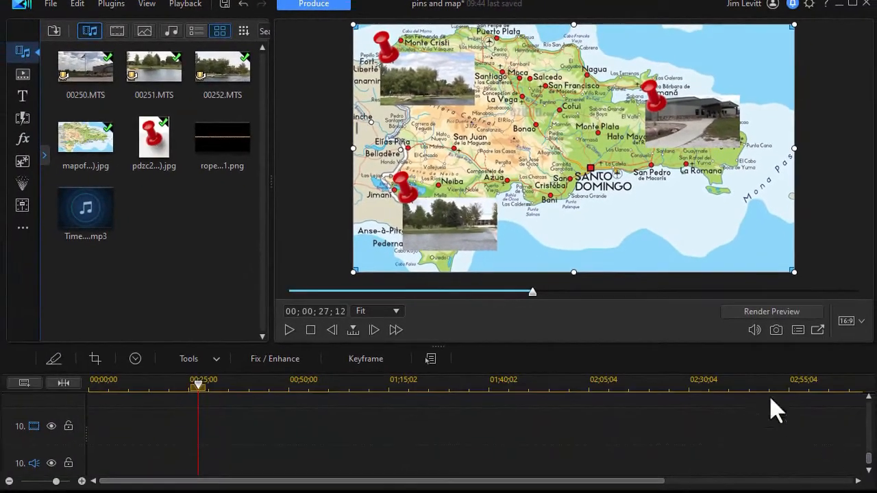
left_click_drag(217, 141, 280, 455)
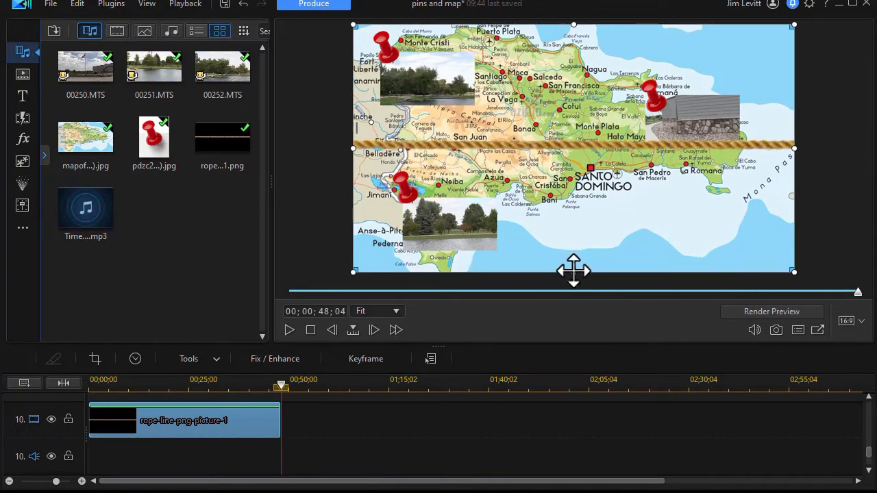
Resize the rope to about 0.773 wide and 0.605 high, rotate it to about 343 degrees, and lay it from the southwestern pin eastward
left_click_drag(574, 272, 557, 220)
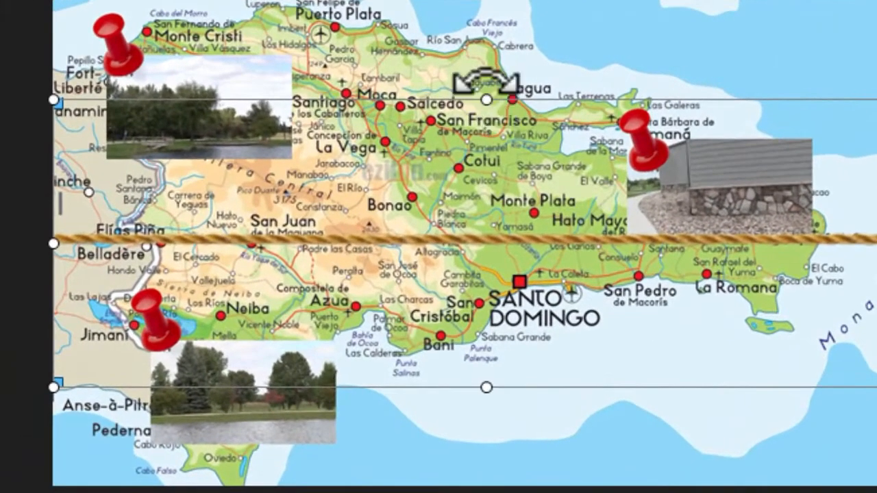
left_click_drag(486, 83, 435, 79)
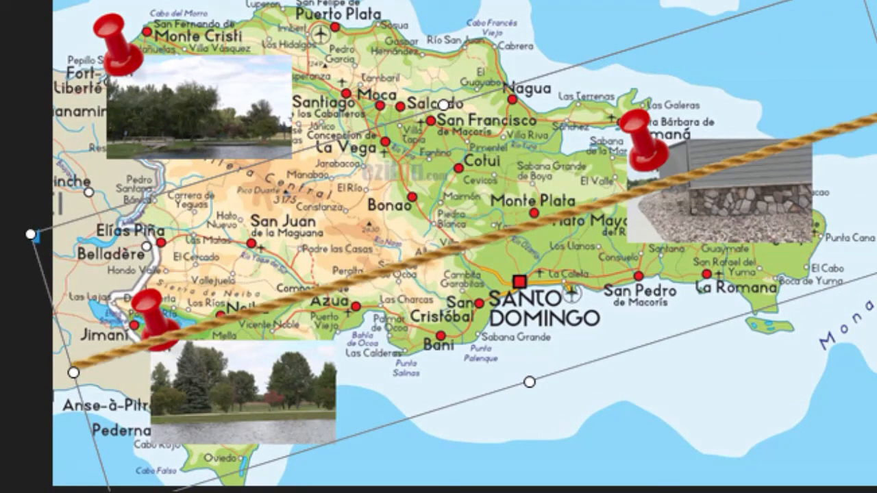
left_click_drag(856, 137, 803, 146)
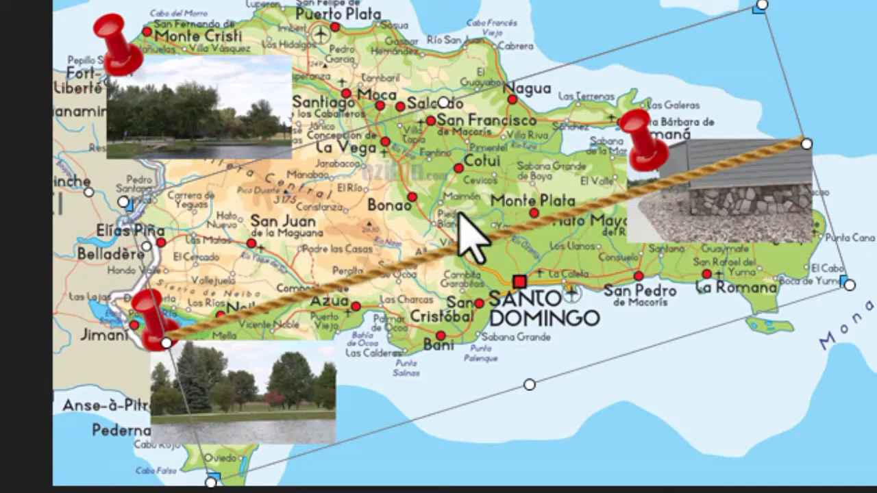
left_click_drag(475, 242, 442, 235)
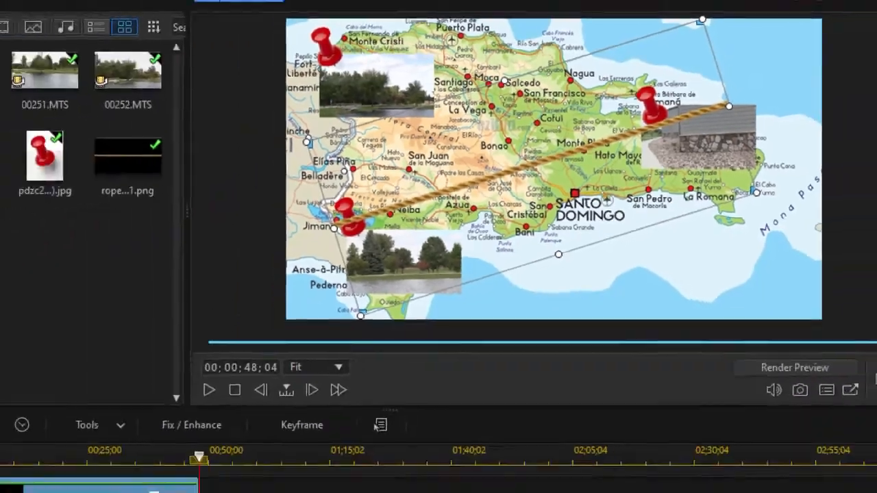
Scale the rope image to a width of 0.6 in the PiP Designer, keeping the aspect ratio
double_click(234, 431)
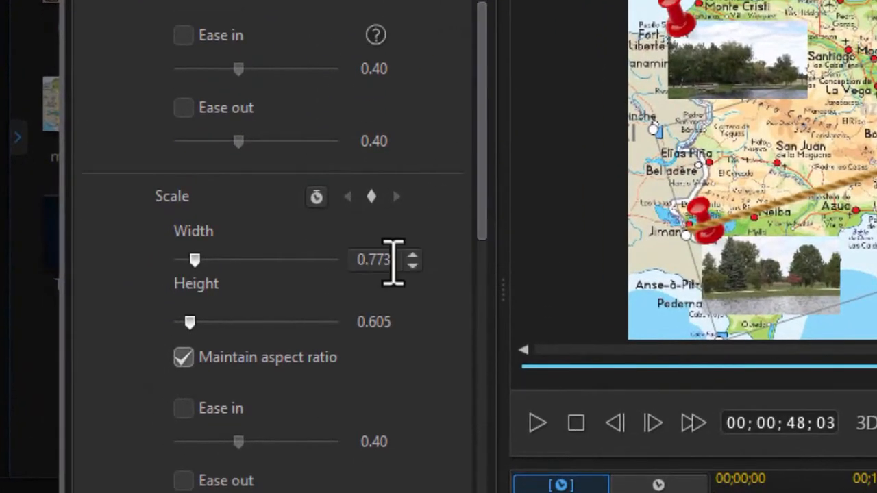
left_click_drag(391, 261, 366, 261)
type(".6")
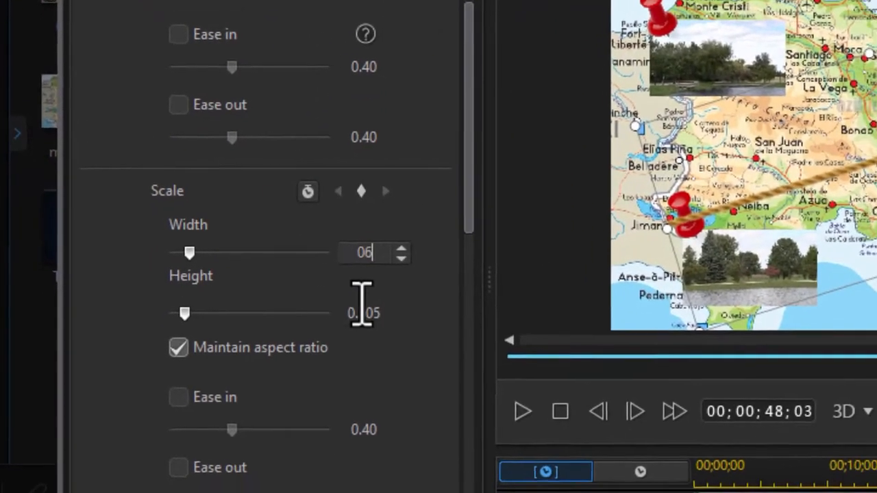
key("Return")
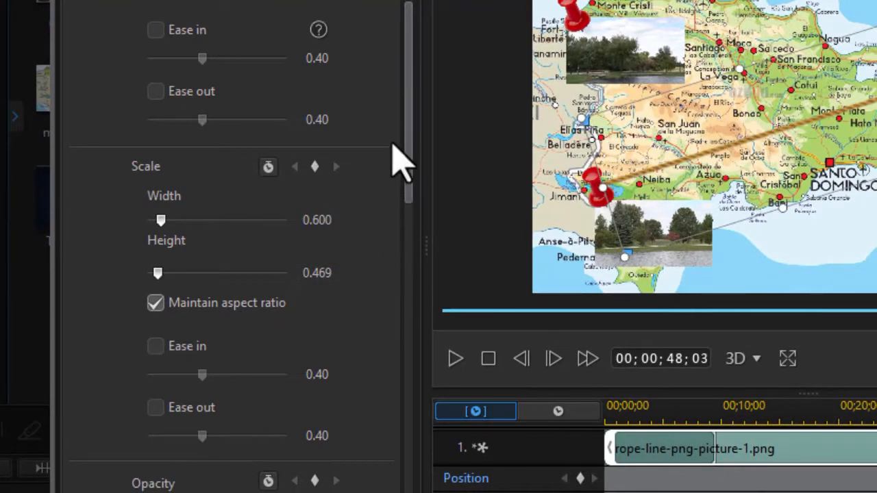
Fine-tune the rope's rotation to about 340 degrees so it joins the southwestern and eastern pins, and apply the change
left_click_drag(411, 180, 415, 288)
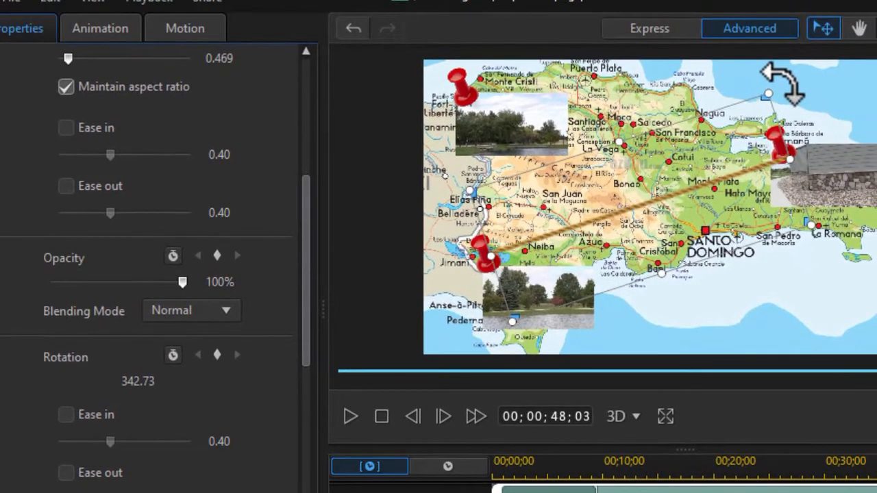
left_click_drag(779, 79, 779, 82)
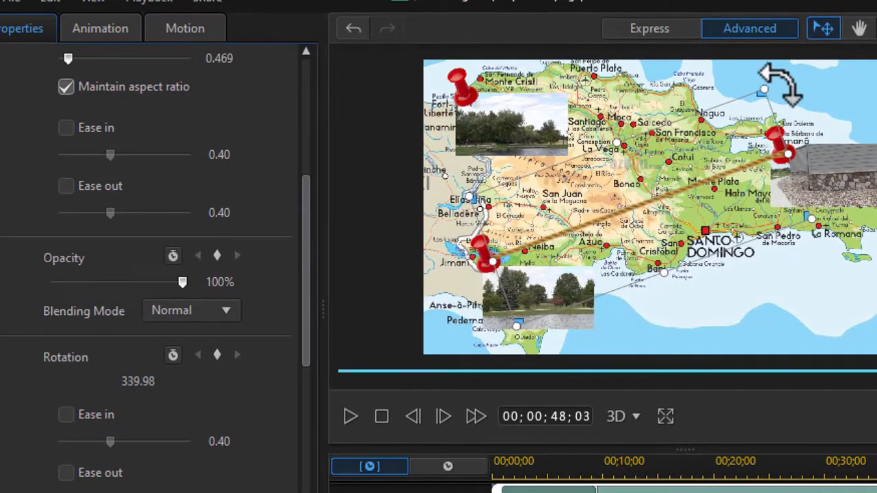
left_click_drag(778, 80, 781, 84)
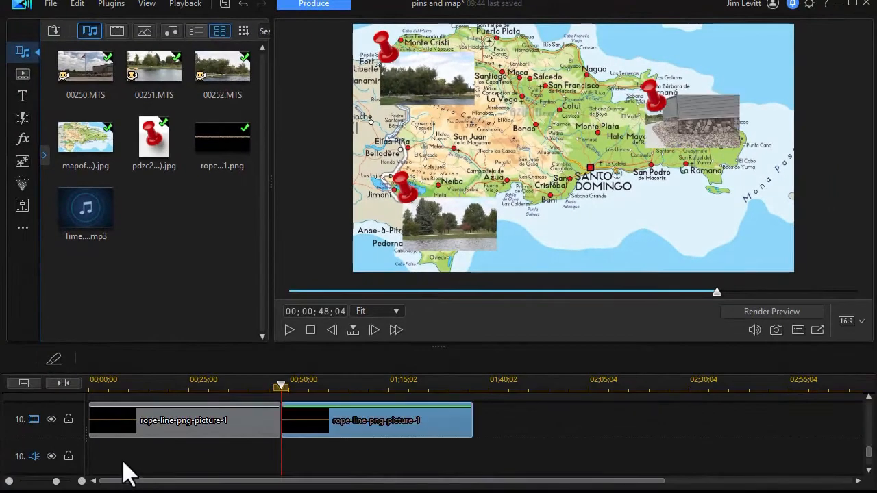
Place another rope copy on track 11 from the start to 00;00;48;04, then move it west and rotate it steeply northward
left_click(329, 439)
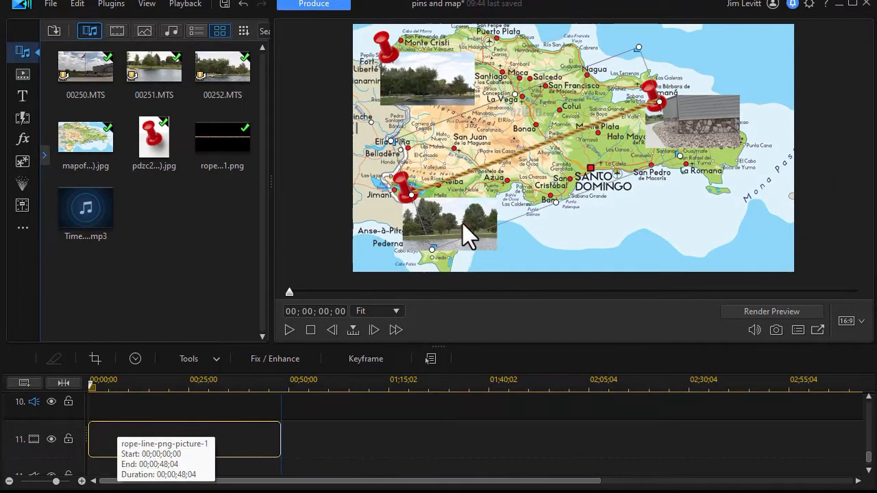
left_click_drag(509, 129, 479, 111)
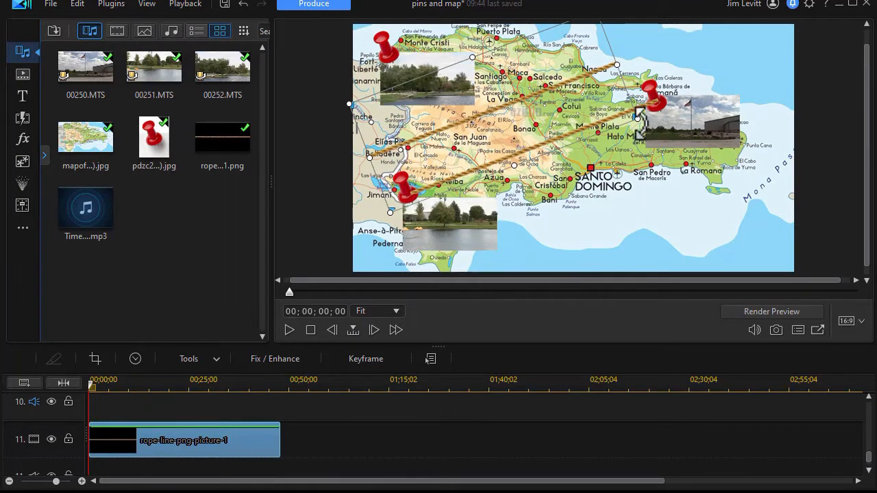
left_click_drag(644, 121, 520, 43)
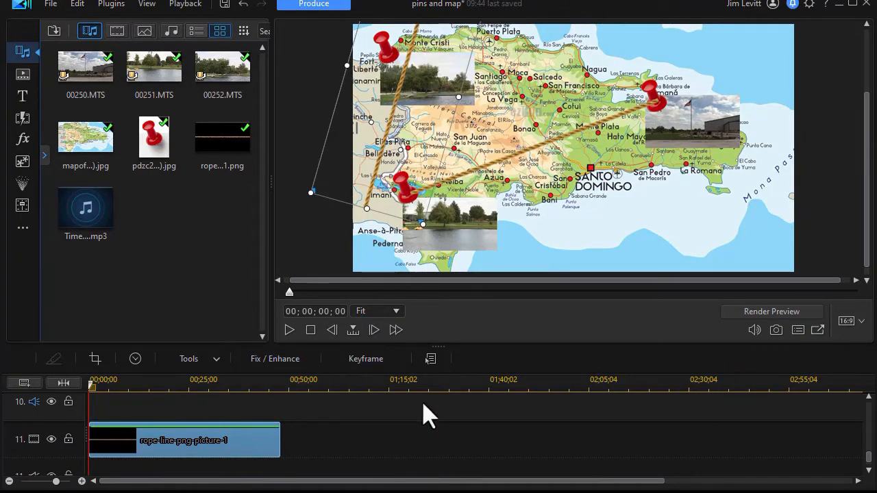
scroll(248, 433, "down", 1)
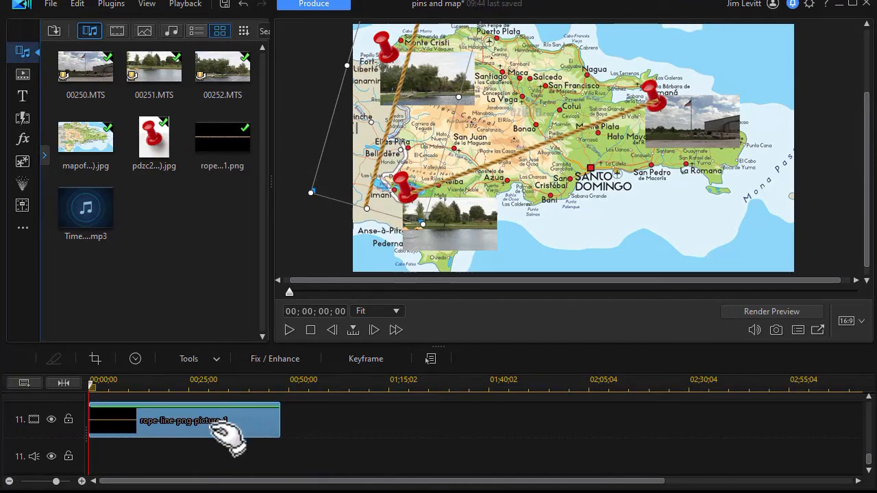
left_click(159, 470)
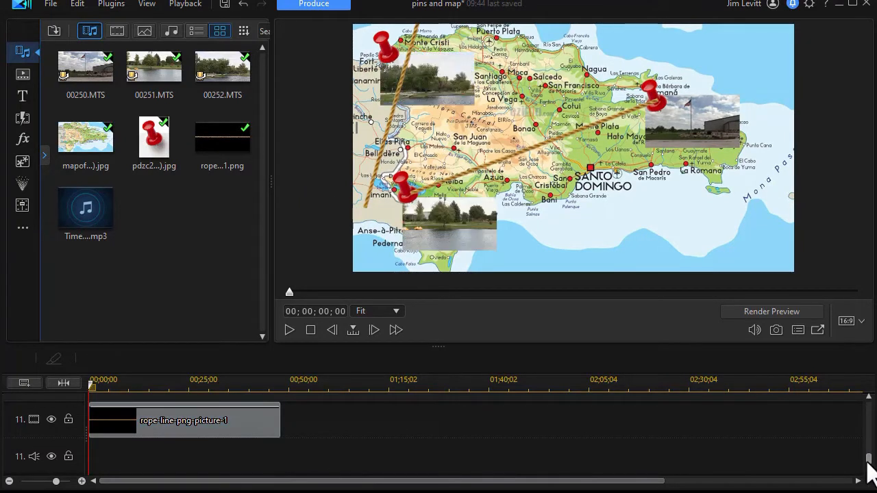
scroll(858, 454, "up", 3)
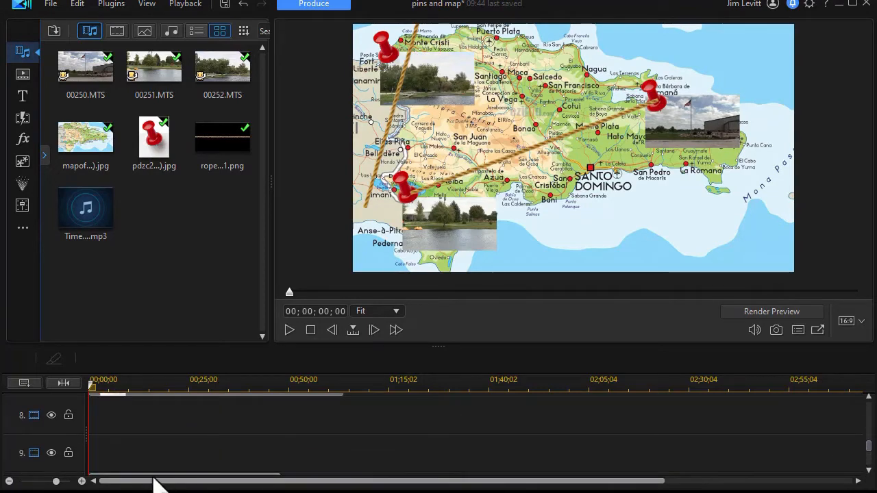
left_click(507, 141)
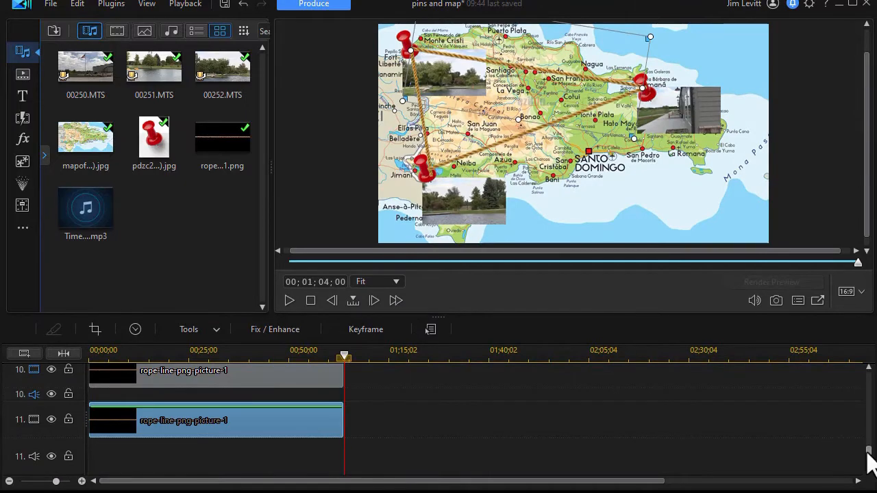
Produce the timeline range from the start to 00;01;04;00 as the video file pins and map11.mp4
left_click_drag(869, 455, 864, 371)
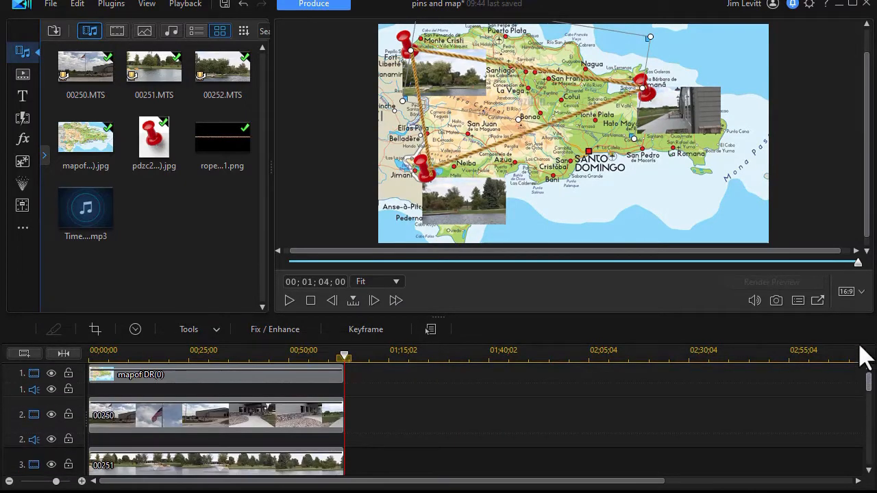
left_click_drag(869, 383, 872, 426)
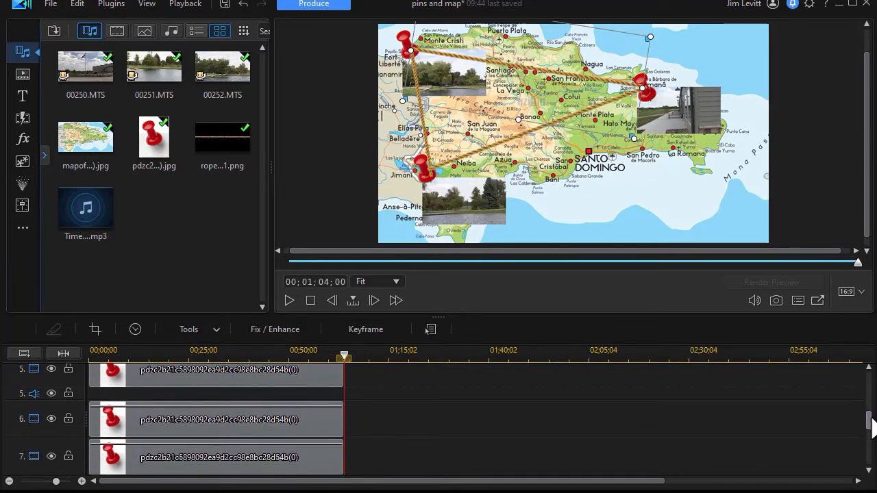
left_click_drag(872, 426, 873, 437)
scroll(215, 418, "down", 1)
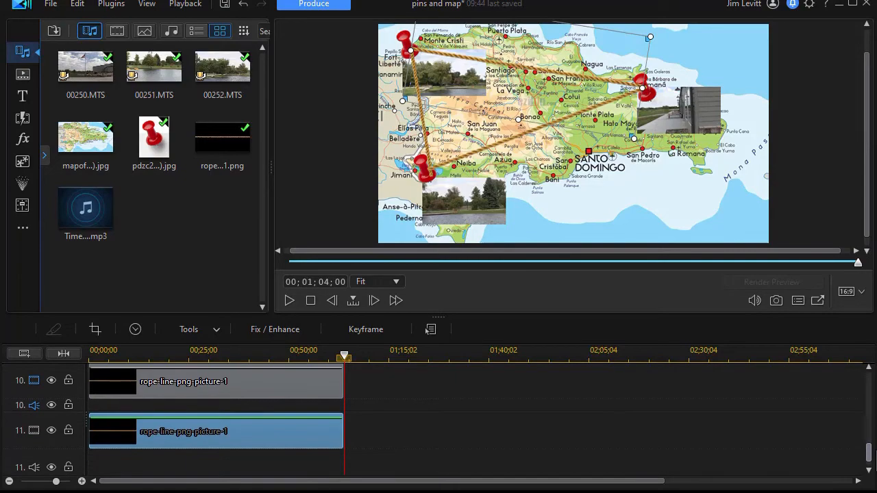
left_click_drag(868, 452, 868, 377)
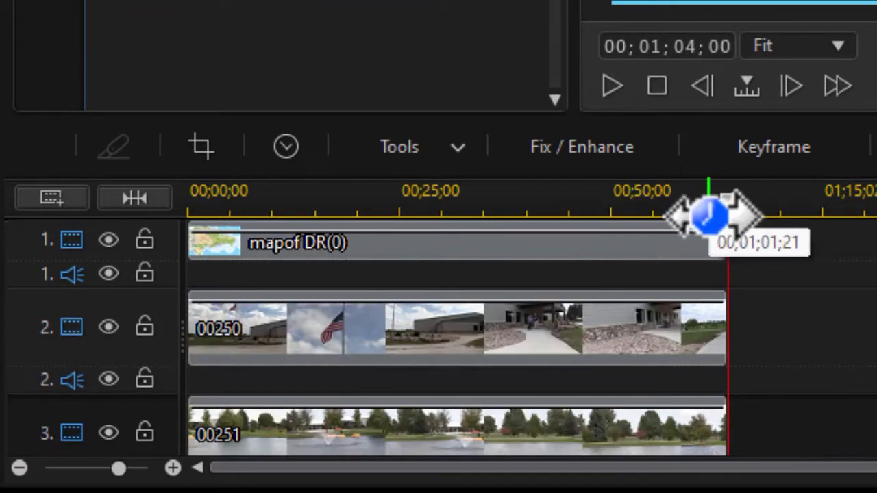
left_click_drag(699, 234, 83, 225)
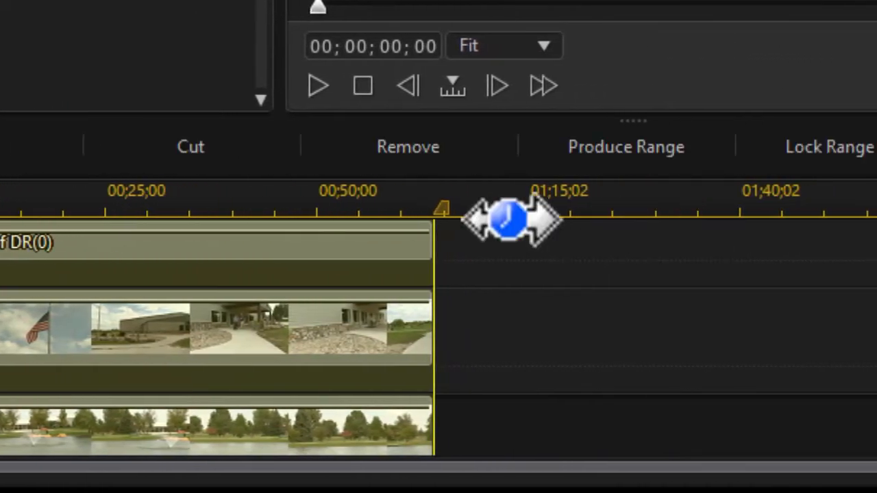
left_click(601, 157)
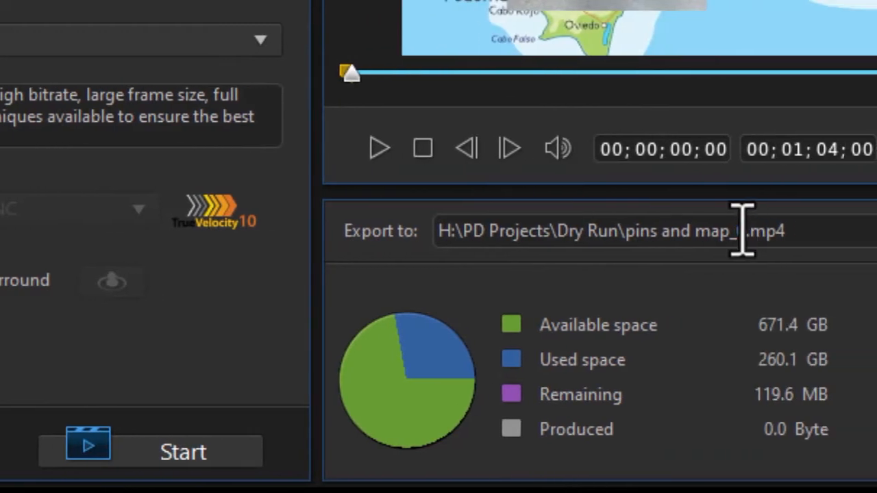
left_click_drag(864, 231, 876, 230)
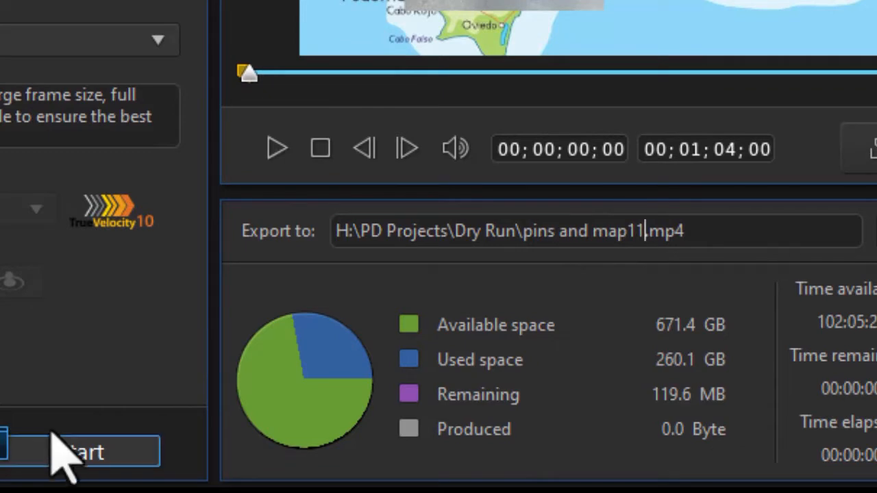
left_click(80, 455)
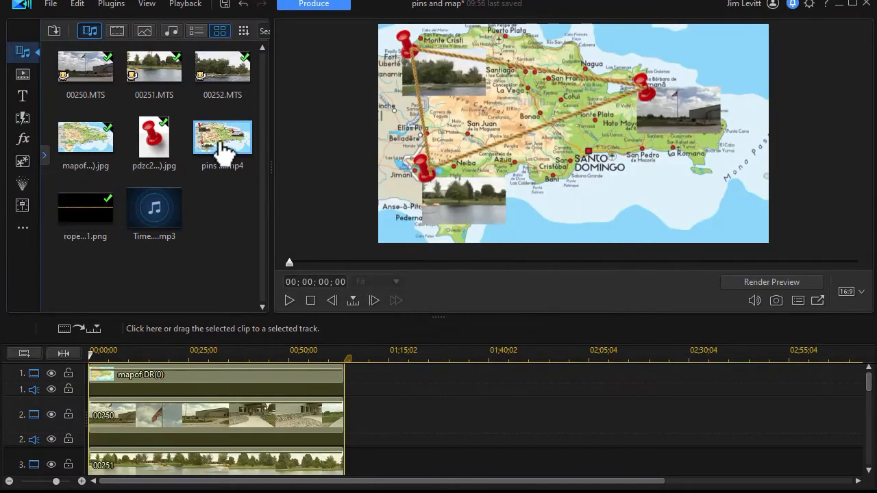
Place pins and map11.mp4 on track 1 at 00;01;19;11, with the Time Traveler music twice in succession on audio track 2 beneath it
left_click_drag(221, 135, 397, 398)
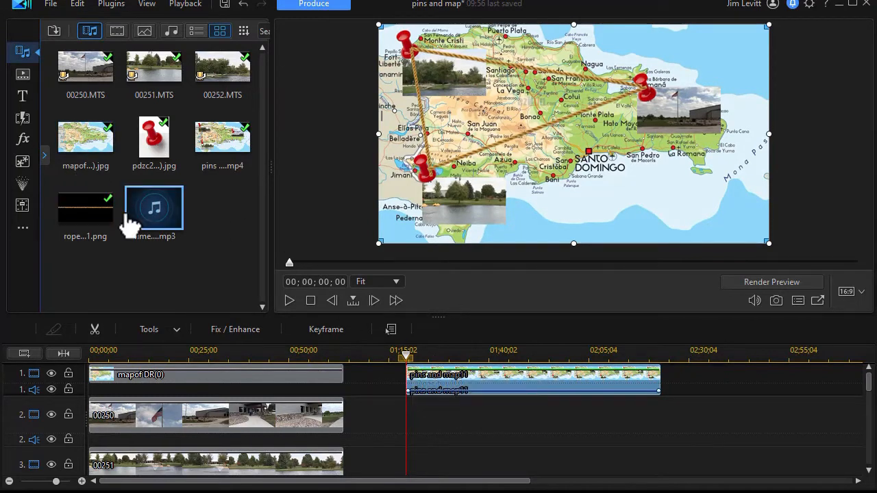
left_click_drag(154, 209, 404, 413)
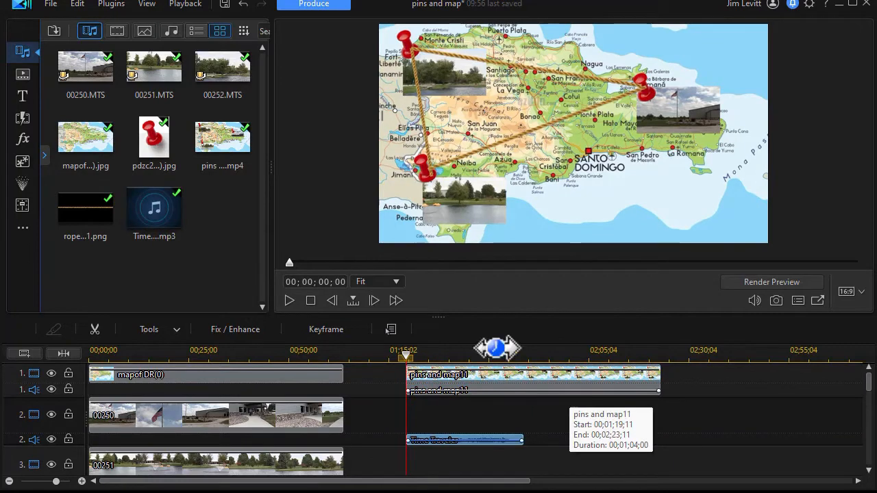
left_click_drag(158, 218, 543, 442)
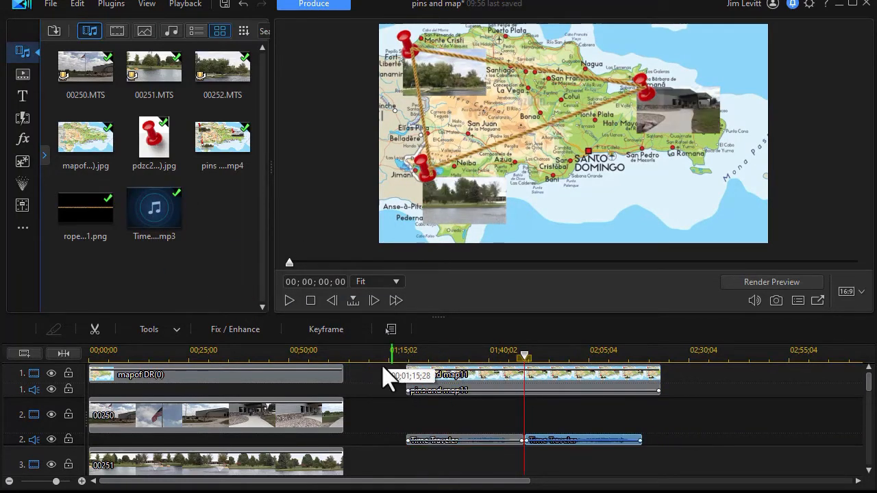
Open the pins and map11 clip in Crop/Zoom/Pan and duplicate the full-frame starting keyframe at 00;00;01;24
left_click(479, 390)
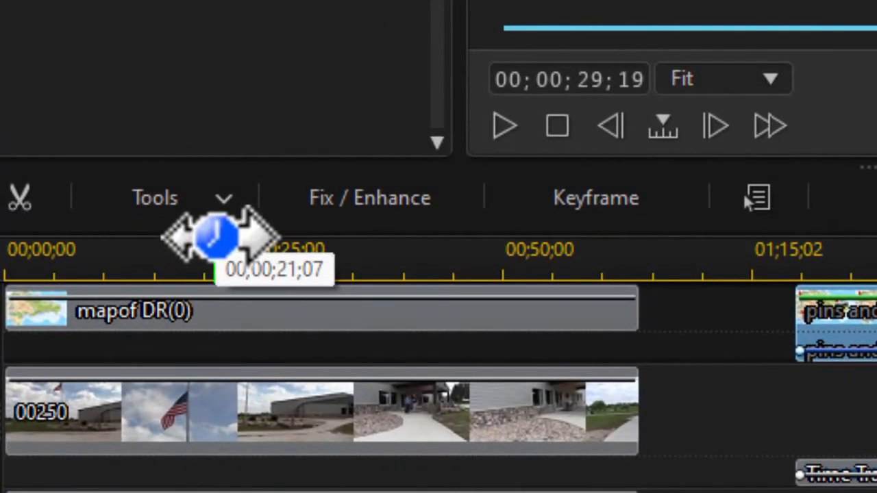
left_click(179, 203)
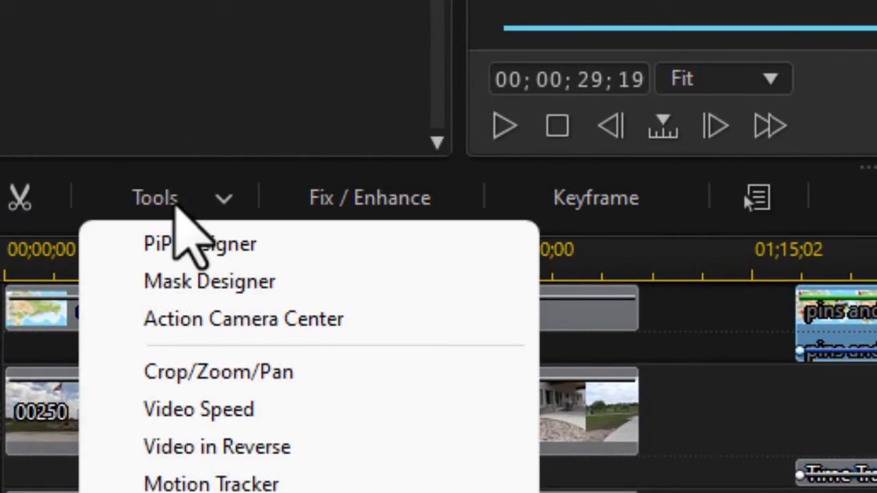
left_click(204, 363)
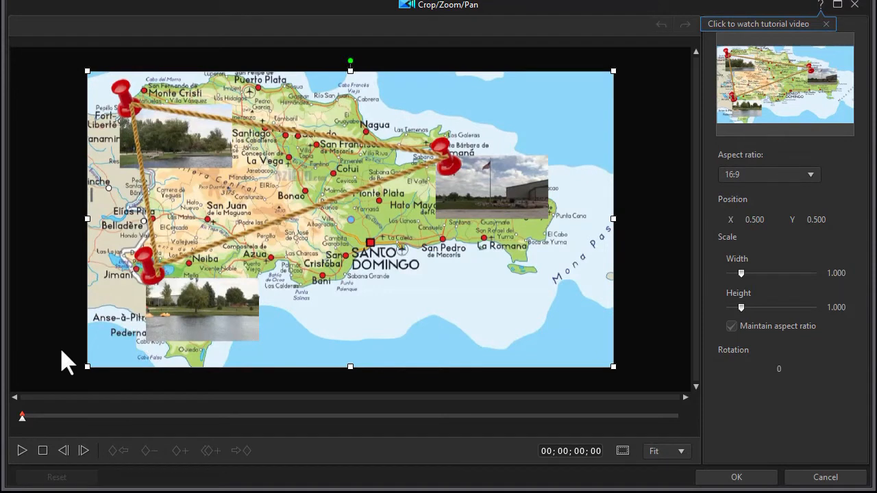
left_click(39, 416)
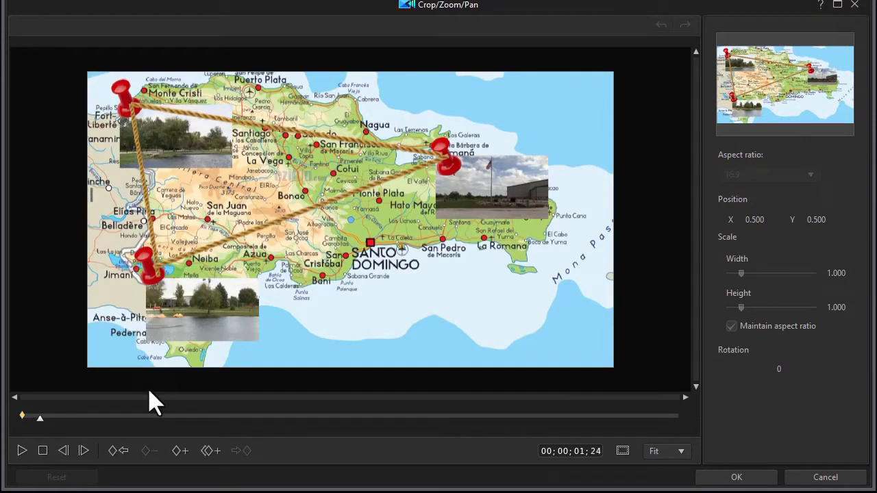
left_click(209, 454)
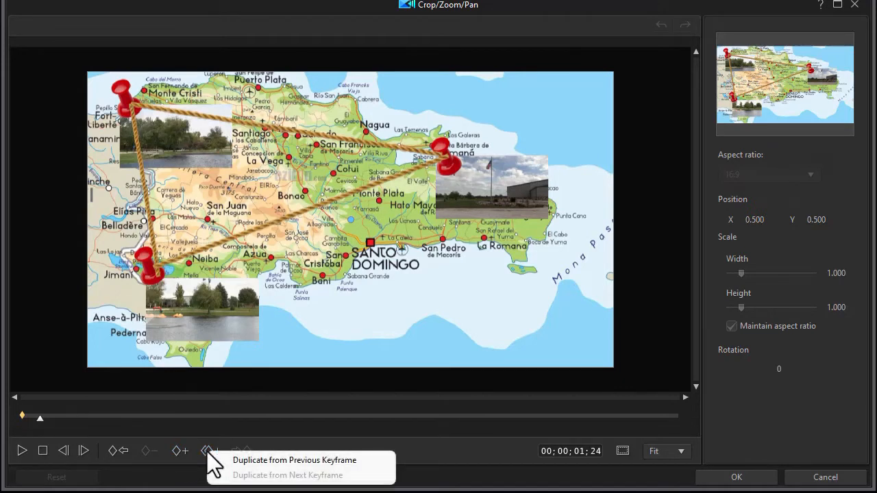
left_click(244, 460)
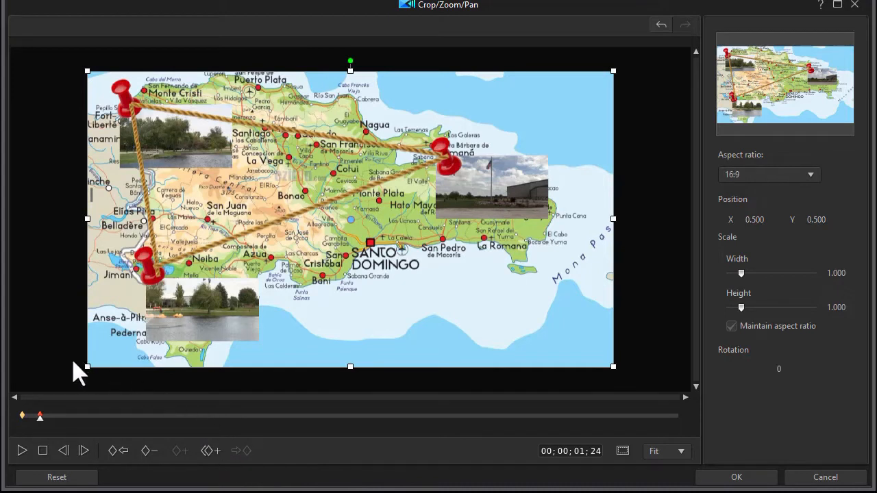
Add a keyframe at 00;00;04;20 and frame the southwestern pin and video with scale 0.340 at position X 0.229, Y 0.757
left_click(70, 415)
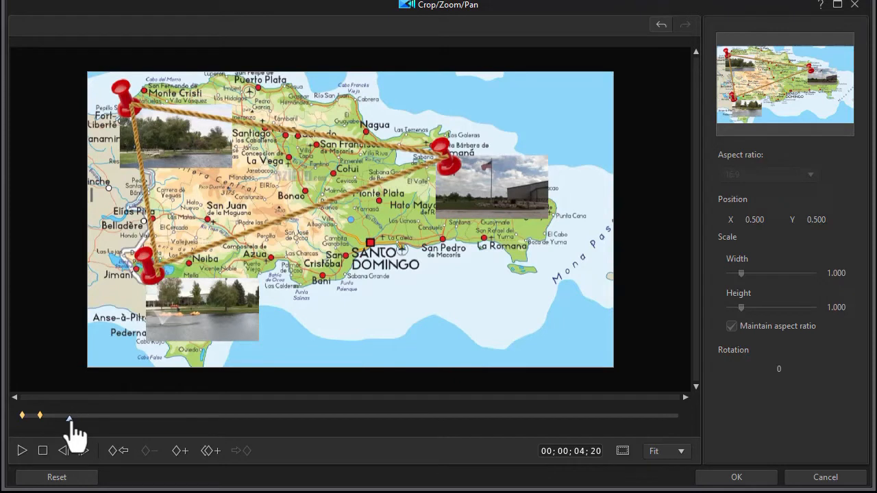
left_click(179, 452)
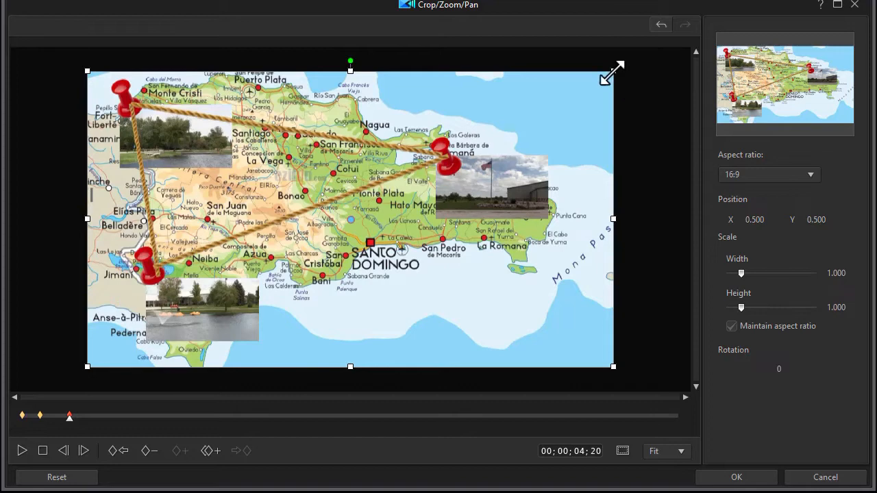
left_click_drag(613, 72, 436, 194)
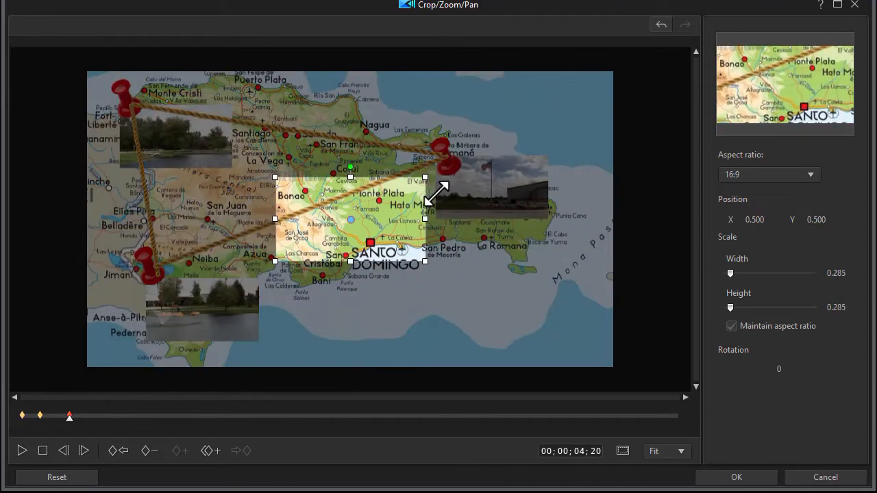
left_click_drag(336, 229, 185, 275)
left_click_drag(259, 321, 270, 341)
left_click_drag(186, 283, 208, 289)
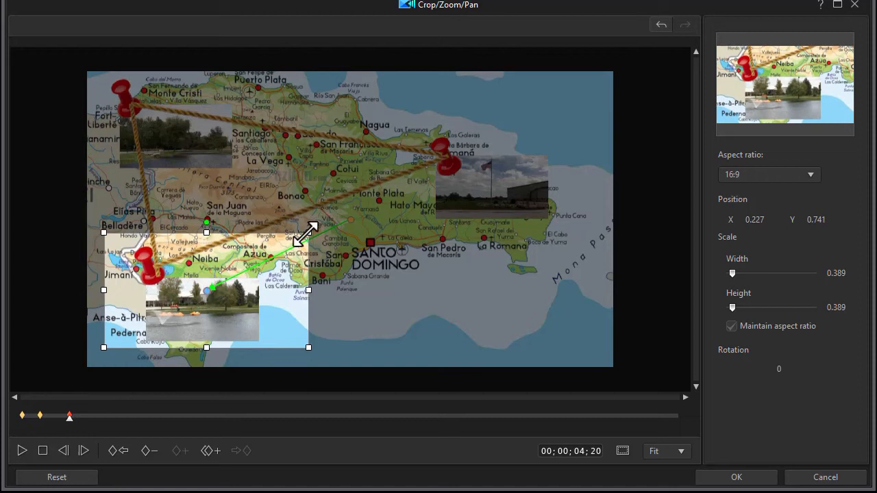
left_click_drag(312, 228, 300, 241)
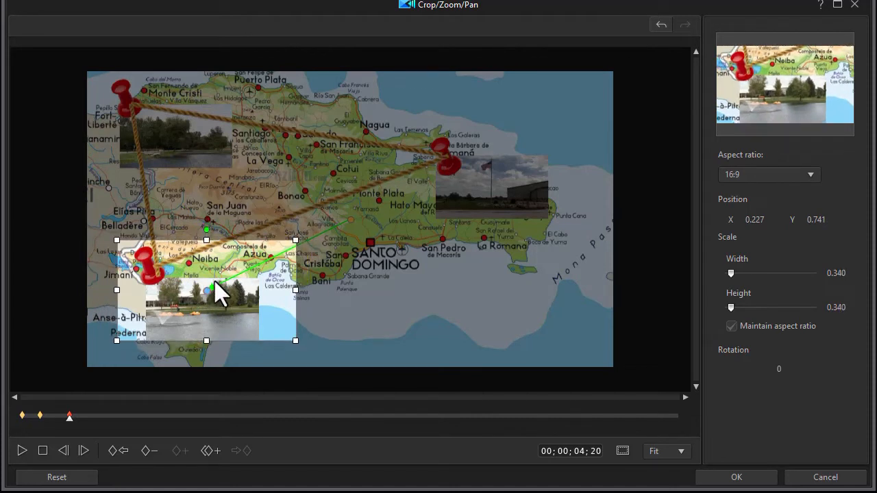
left_click_drag(208, 291, 211, 297)
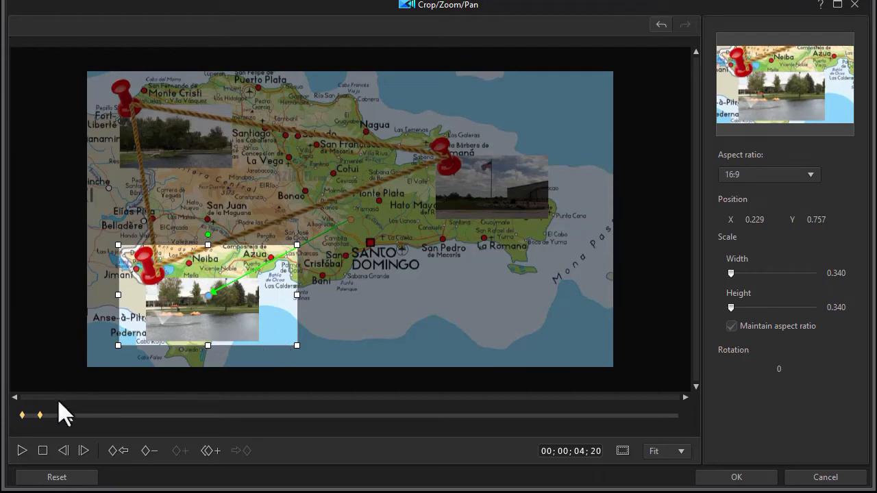
Duplicate the previous keyframe at 00;00;07;06 to hold the crop on the southwestern video
left_click(95, 417)
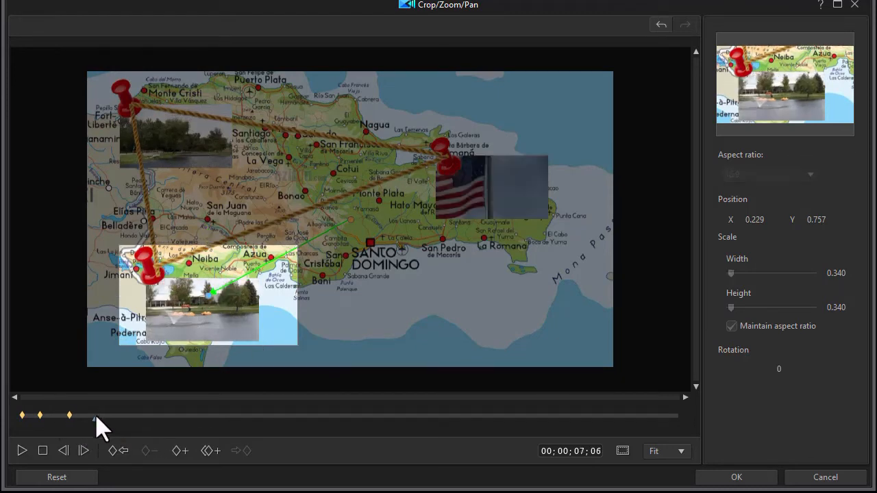
left_click(209, 452)
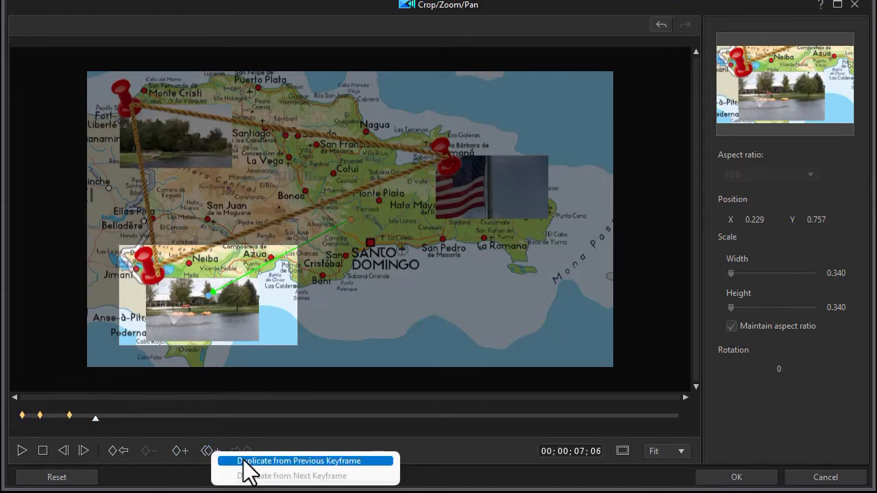
left_click(294, 461)
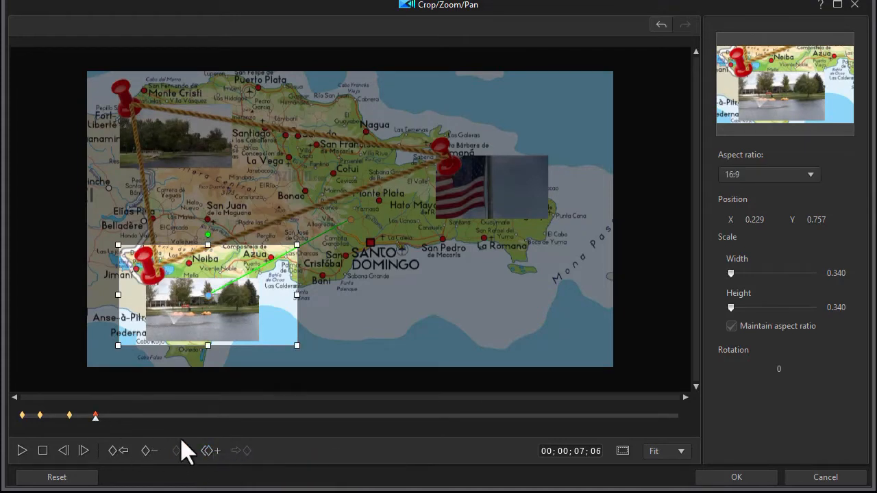
Add a keyframe at 00;00;09;05 and move the crop frame over the eastern pin and video at X 0.762, Y 0.382
left_click(116, 417)
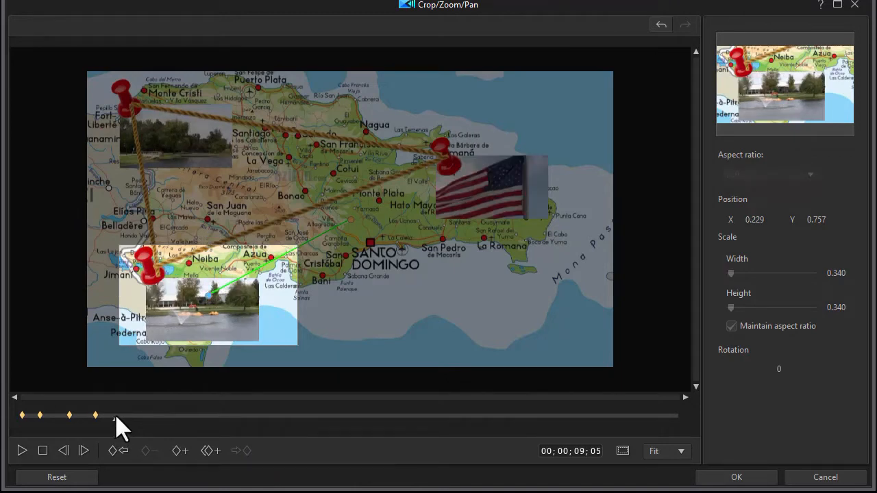
left_click(179, 451)
left_click_drag(207, 295, 488, 184)
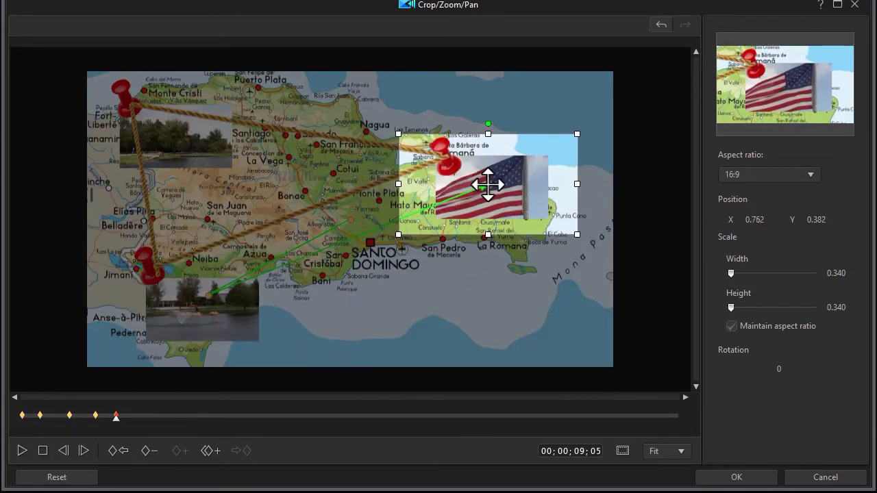
Duplicate the previous keyframe at 00;00;11;13 and move the crop frame over the northwestern pin and video at X 0.190, Y 0.194
left_click(140, 417)
left_click(206, 452)
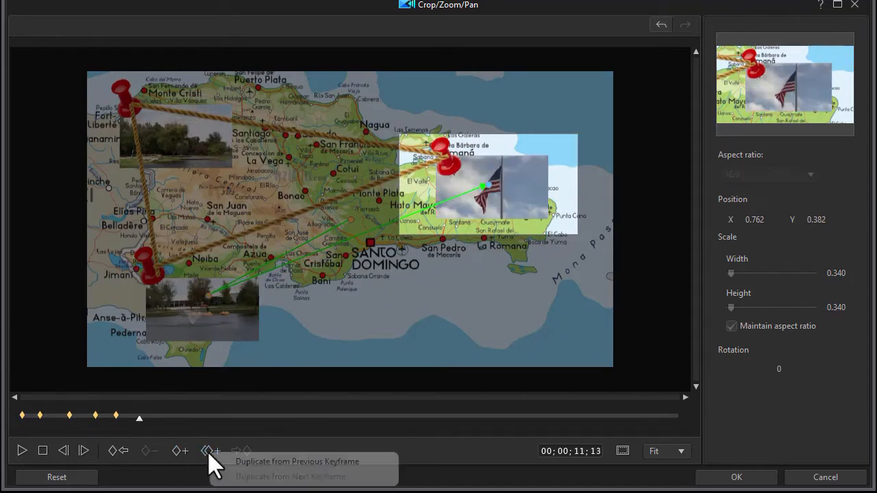
left_click(287, 462)
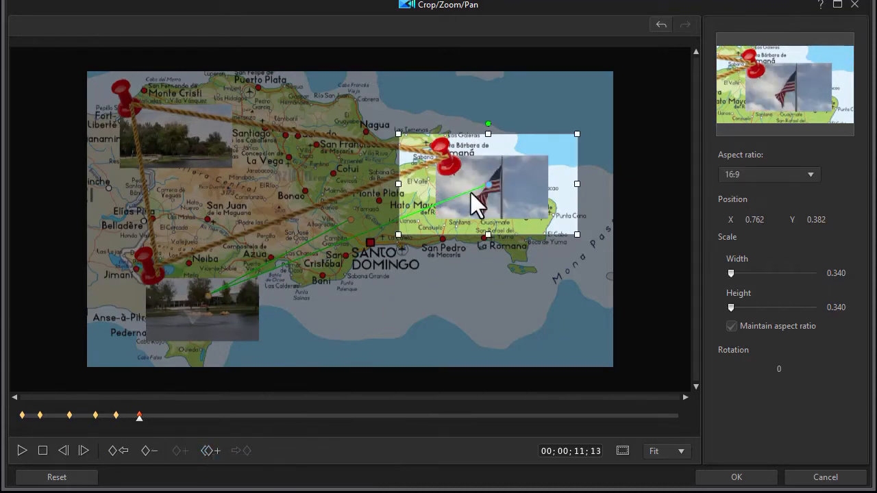
key("ctrl+z")
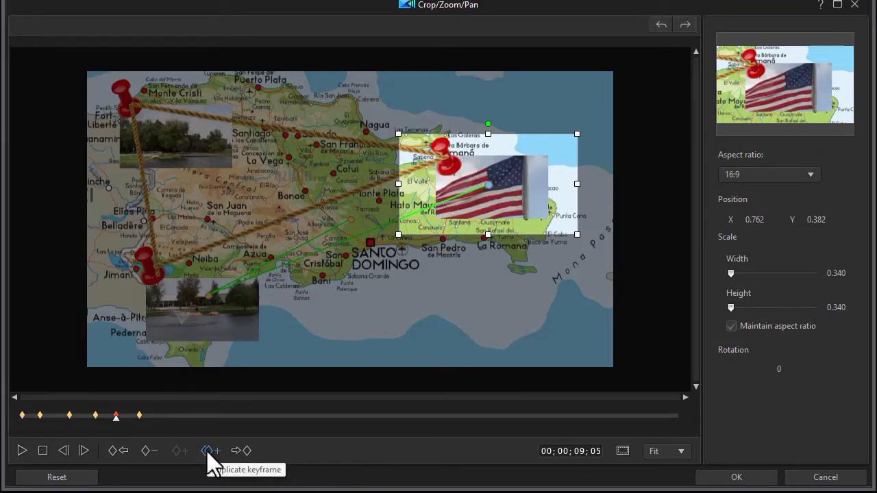
left_click(139, 415)
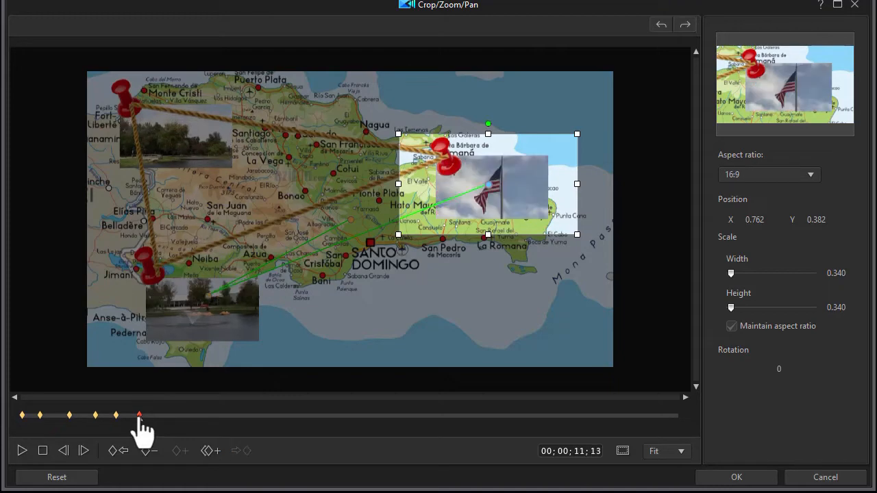
left_click_drag(491, 185, 191, 130)
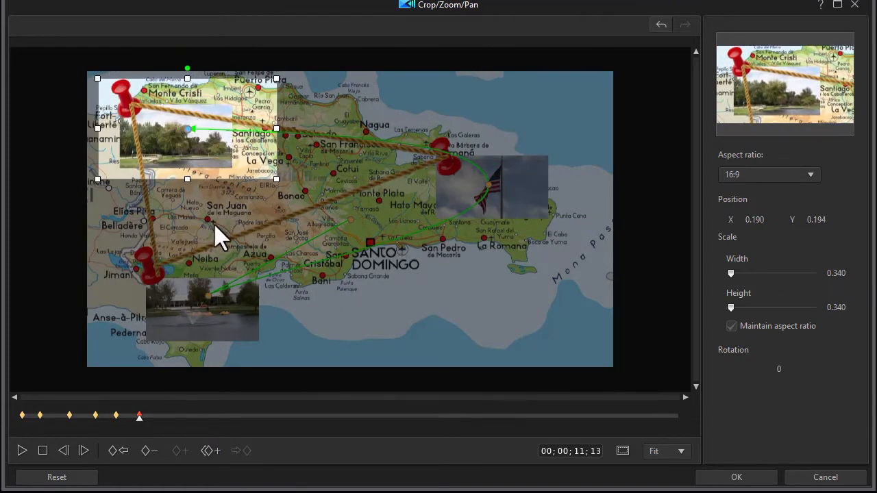
Duplicate the previous keyframe at 00;00;13;25 to hold the crop on the northwestern video
left_click(163, 415)
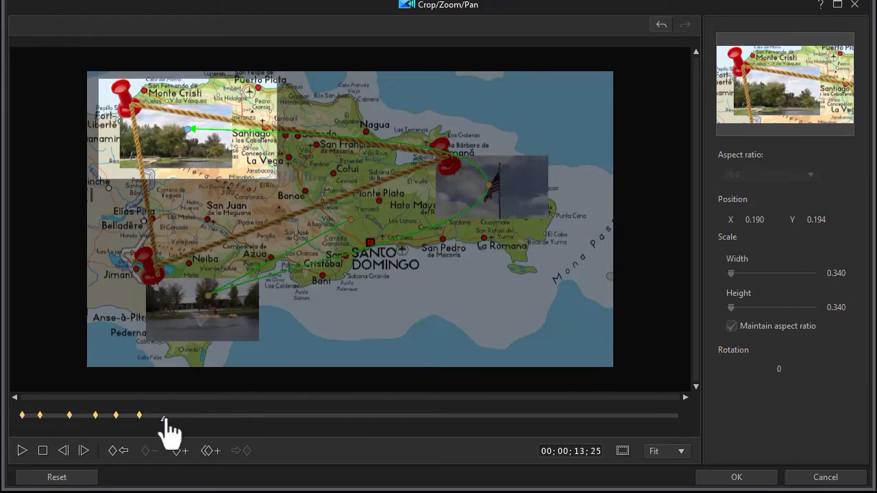
left_click(210, 454)
left_click(267, 462)
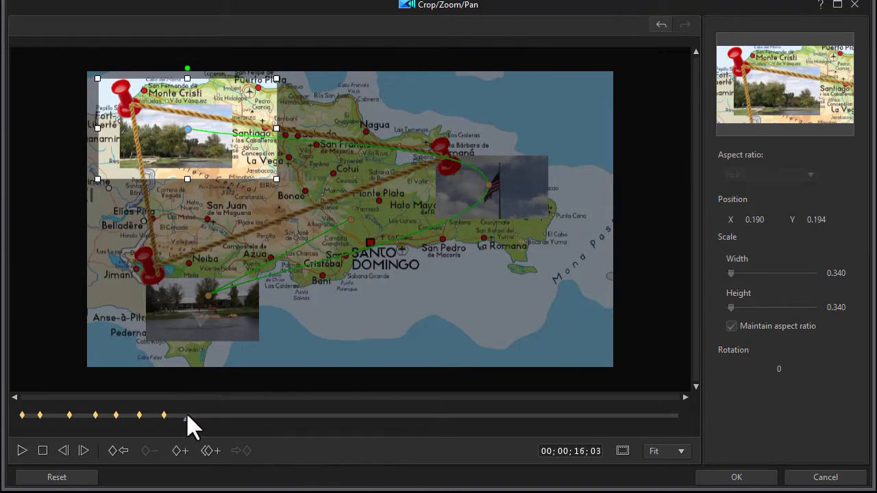
Add a keyframe at 00;00;16;03 and center the crop frame at position X 0.5, Y 0.5
left_click(187, 416)
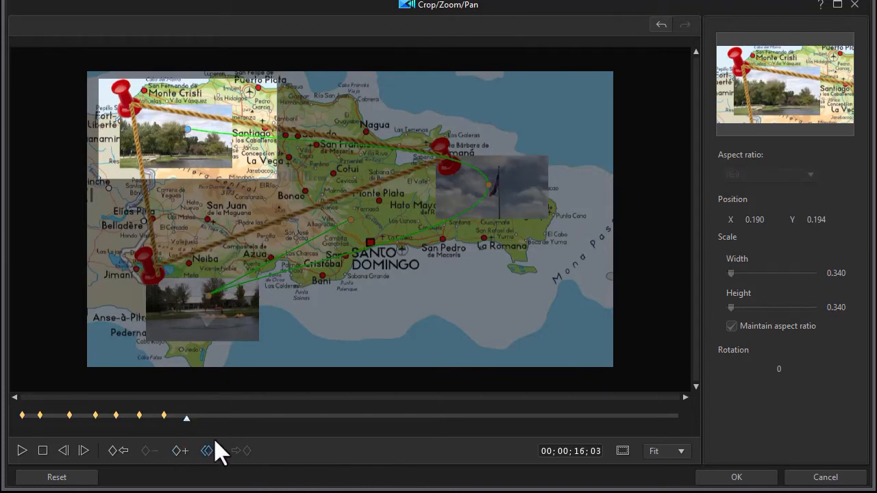
left_click(178, 452)
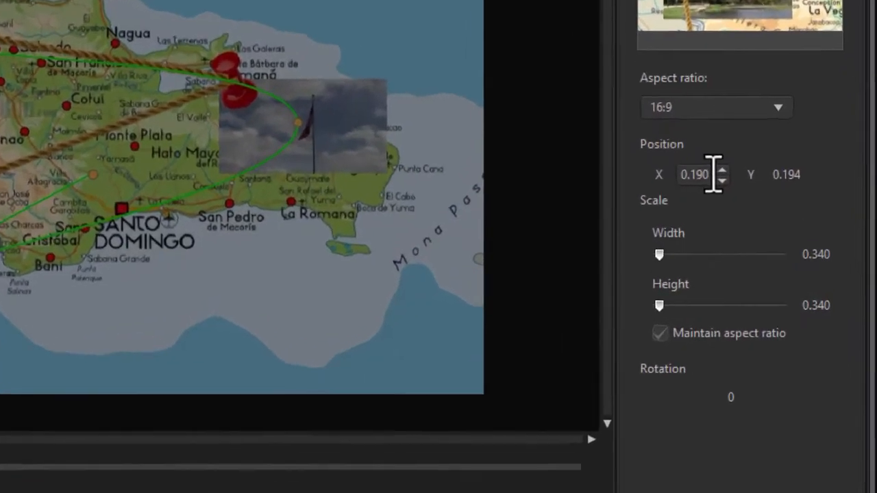
left_click_drag(765, 220, 753, 225)
left_click_drag(669, 171, 665, 226)
type("5")
left_click(775, 160)
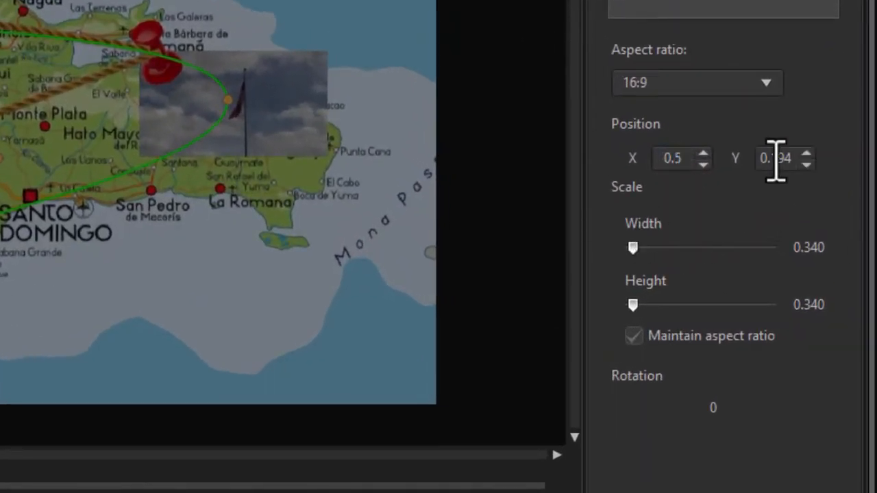
left_click_drag(794, 160, 774, 165)
type("5")
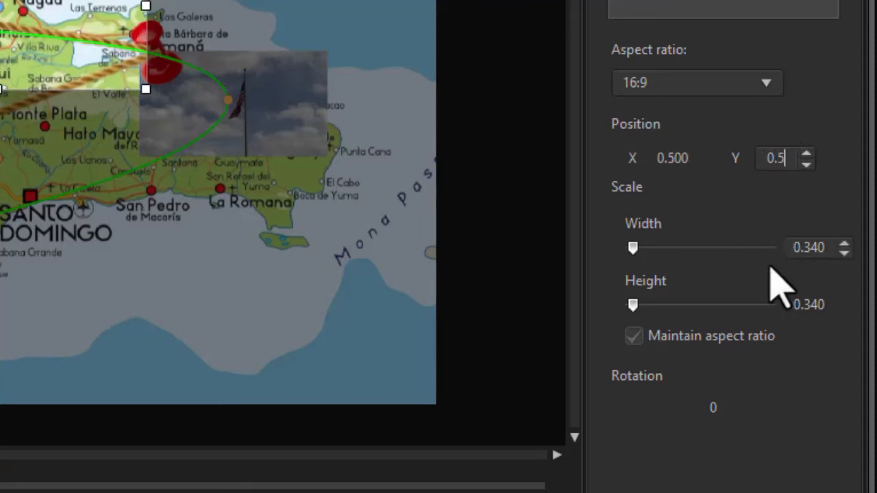
Set the width scale of the 00;00;16;03 keyframe to 1 with the aspect ratio maintained, restoring the full frame
left_click(820, 247)
left_click_drag(834, 248, 788, 248)
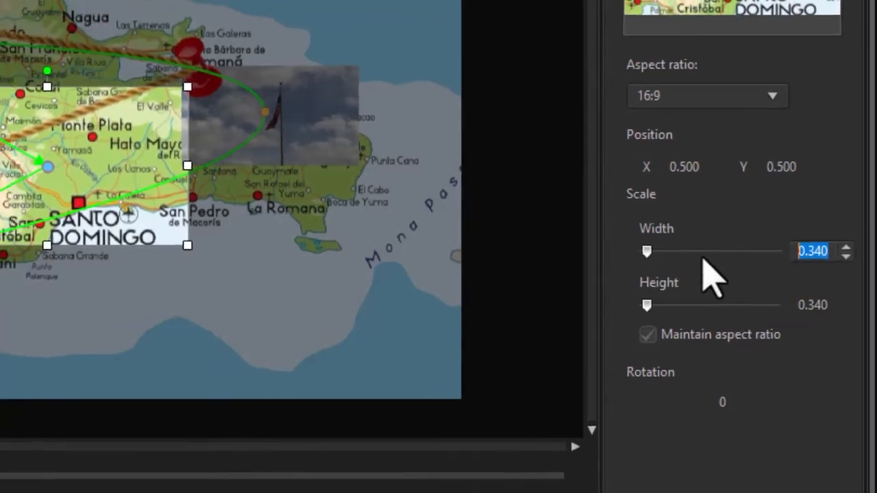
type("1")
key("Return")
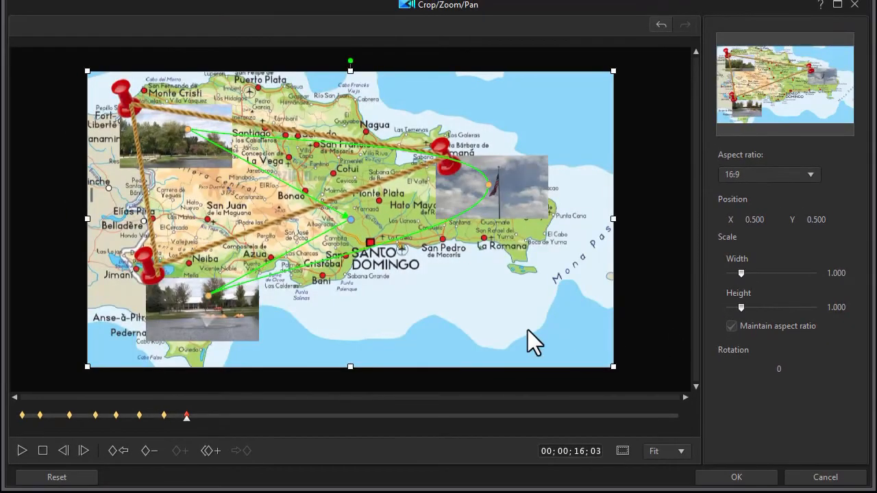
Apply the Crop/Zoom/Pan animation and play the pins and map11 clip from its start
left_click(738, 478)
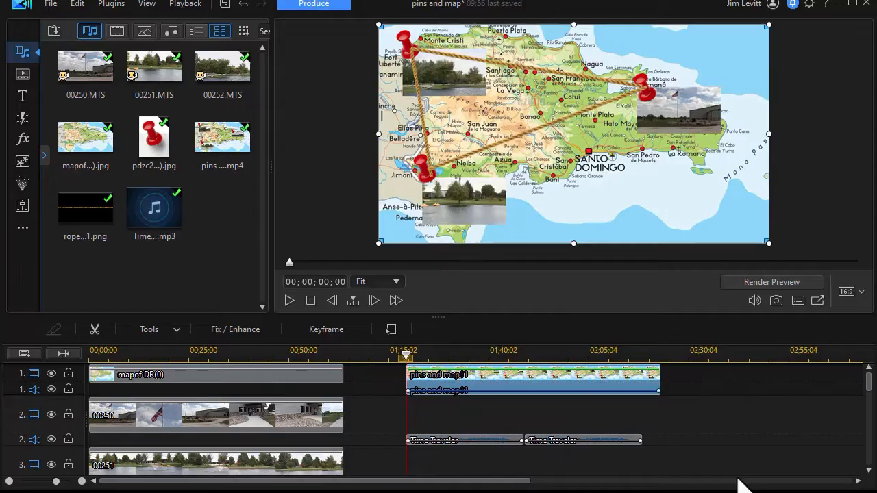
left_click(289, 329)
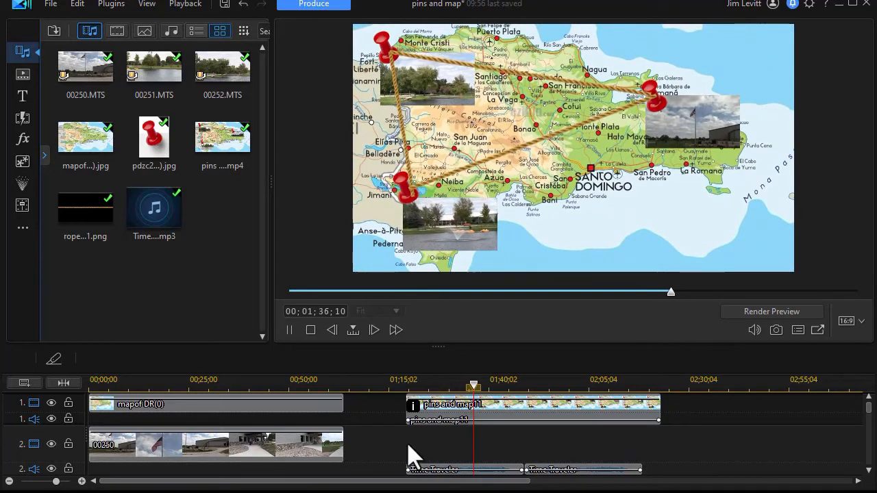
Reopen the pins and map11 clip in Crop/Zoom/Pan and duplicate the eastern video's keyframe shortly before the northwestern video's first keyframe
left_click(512, 415)
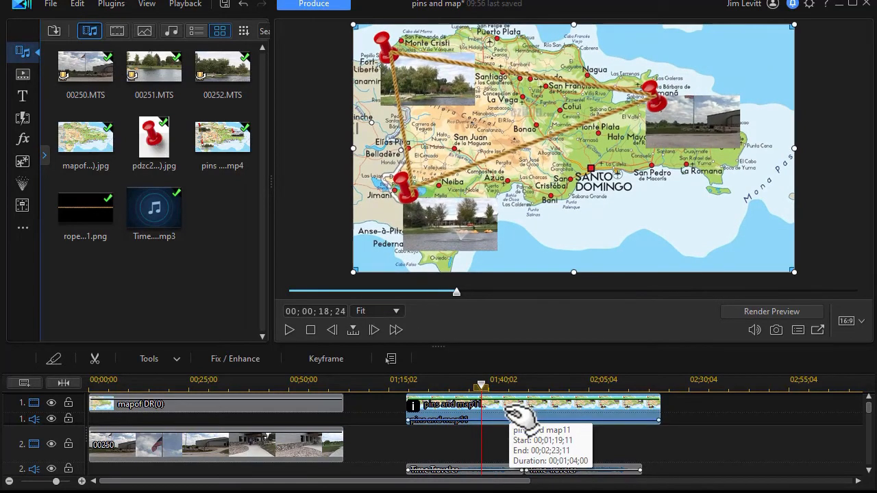
left_click(171, 364)
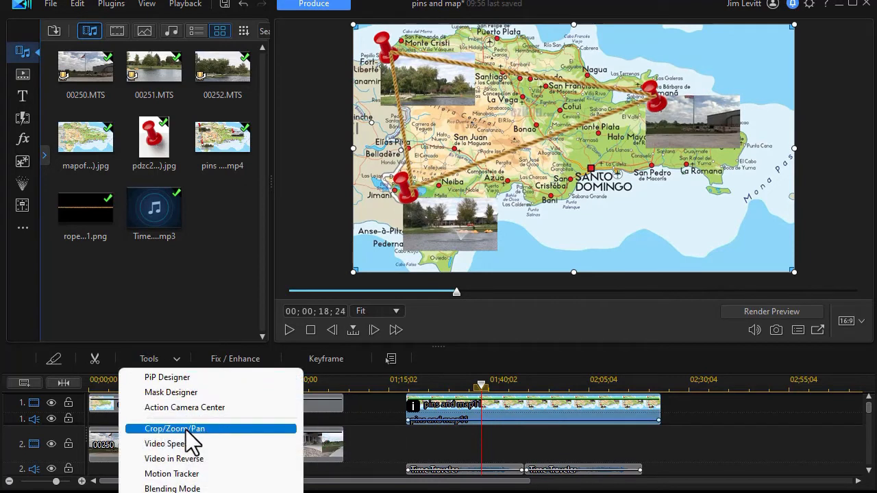
left_click(183, 430)
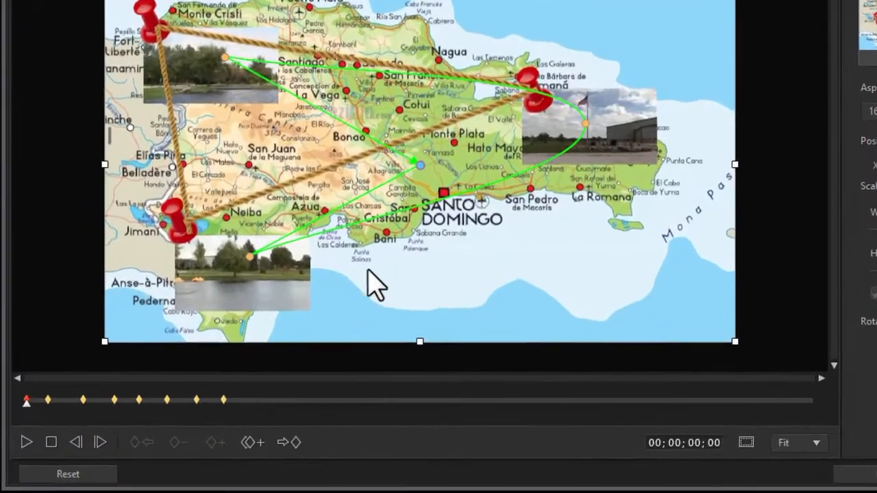
left_click(139, 400)
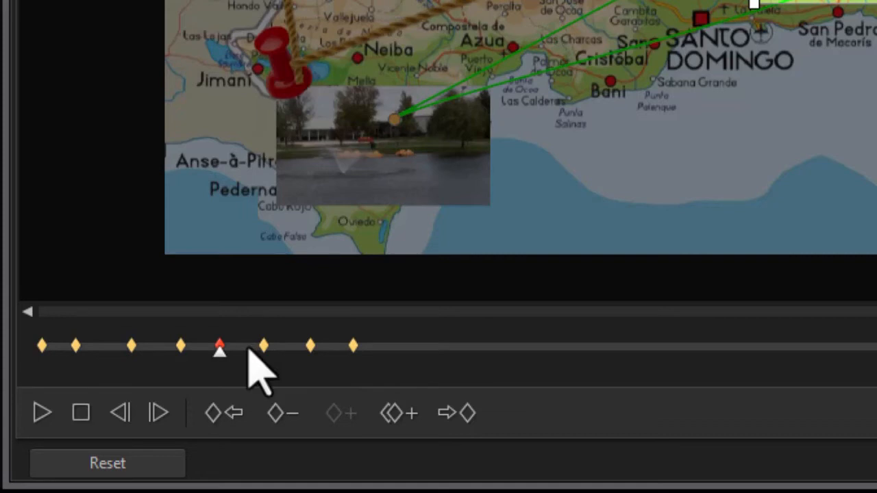
left_click(250, 350)
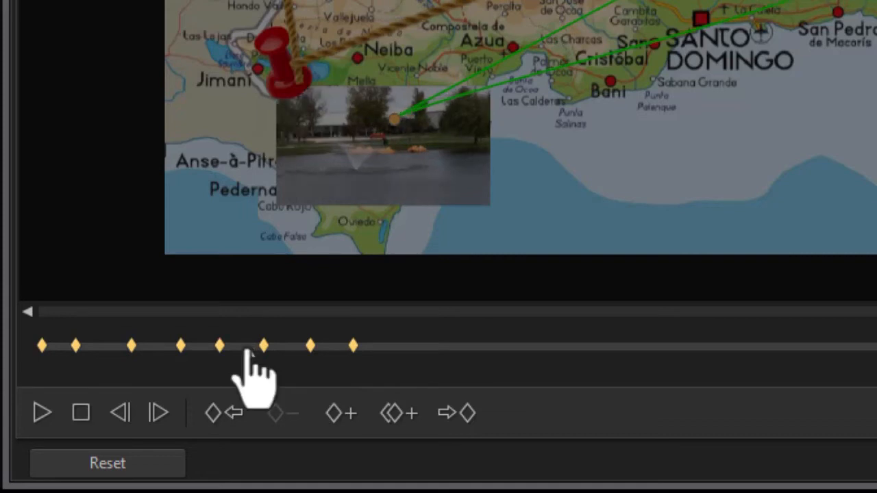
left_click(401, 416)
left_click(450, 429)
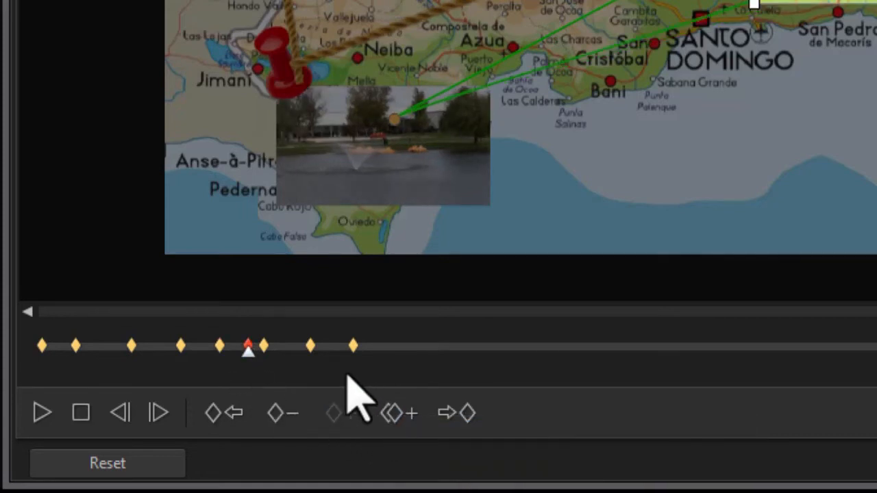
Respace the last three keyframes along the Crop/Zoom/Pan timeline, apply the changes and replay the clip
left_click_drag(353, 346, 391, 346)
left_click_drag(310, 346, 338, 347)
mouse_move(263, 347)
left_mouse_down()
mouse_move(295, 347)
mouse_move(253, 347)
left_mouse_up()
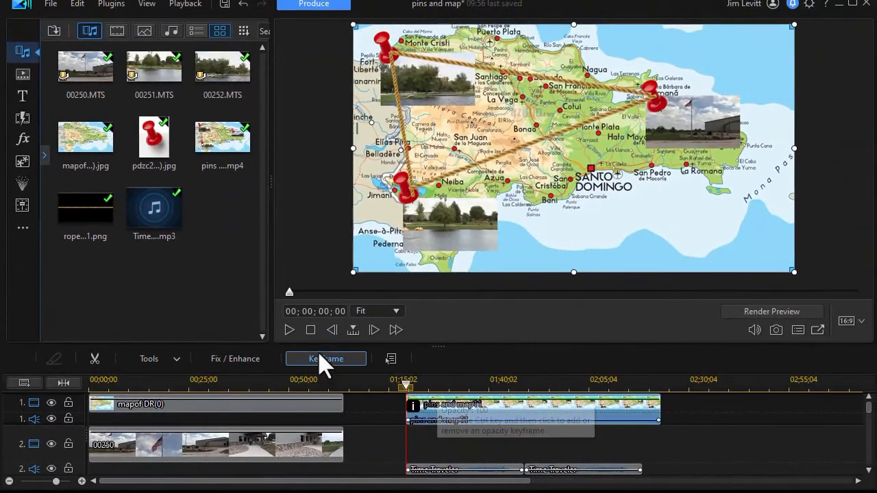
left_click(289, 329)
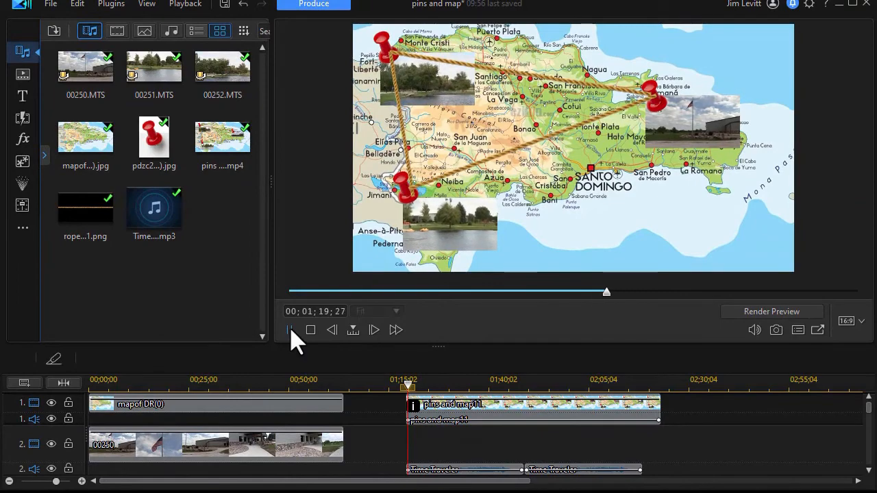